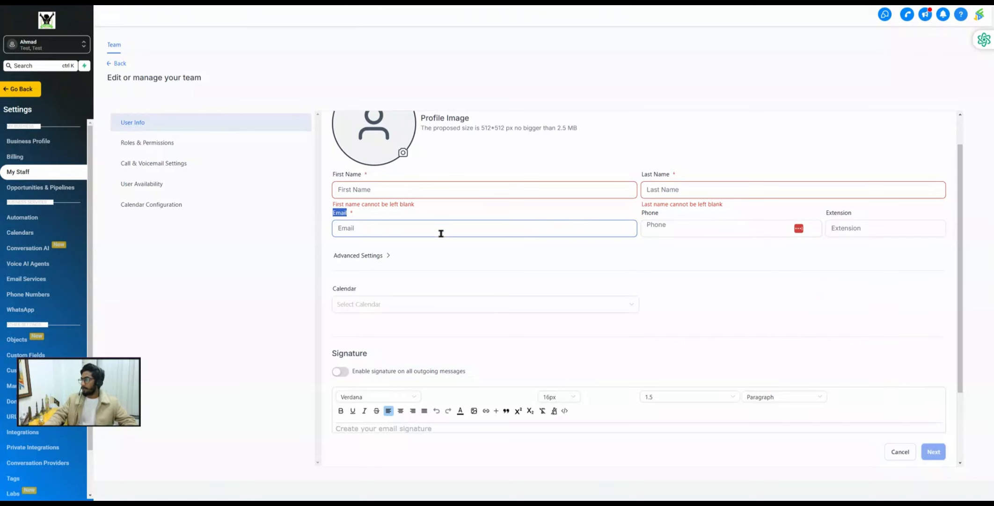
# Examine the phone and email fields and the optional password under Advanced Settings in the new team member's User Info form
pyautogui.click(662, 226)
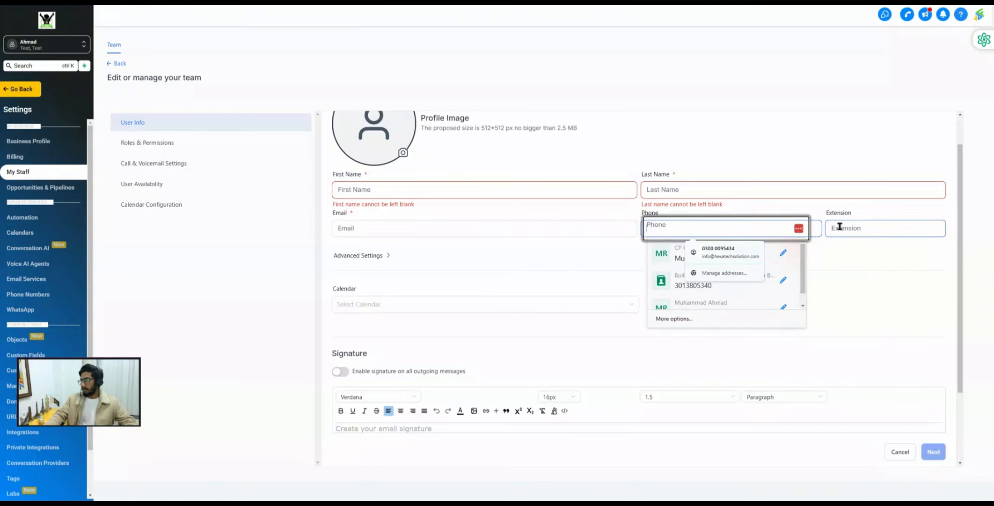
pyautogui.click(369, 257)
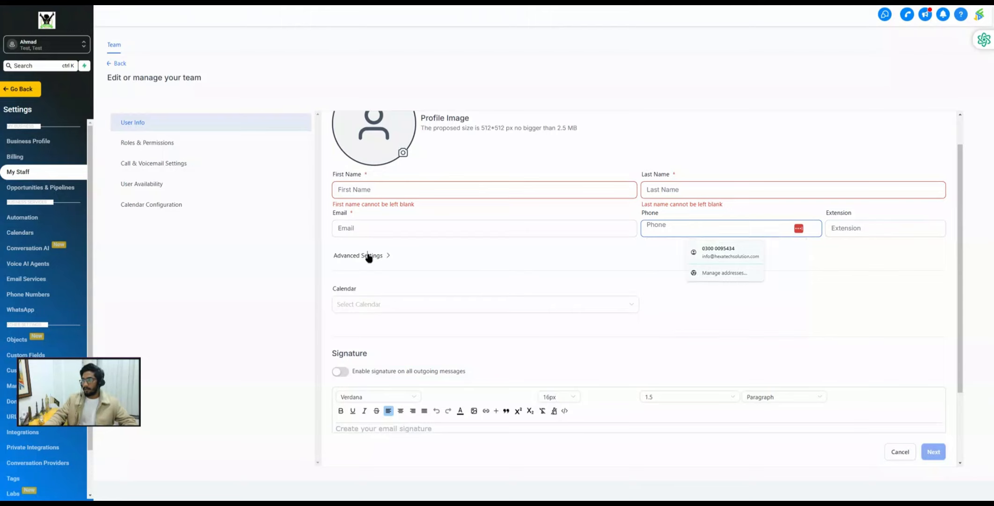
pyautogui.click(369, 257)
pyautogui.click(350, 282)
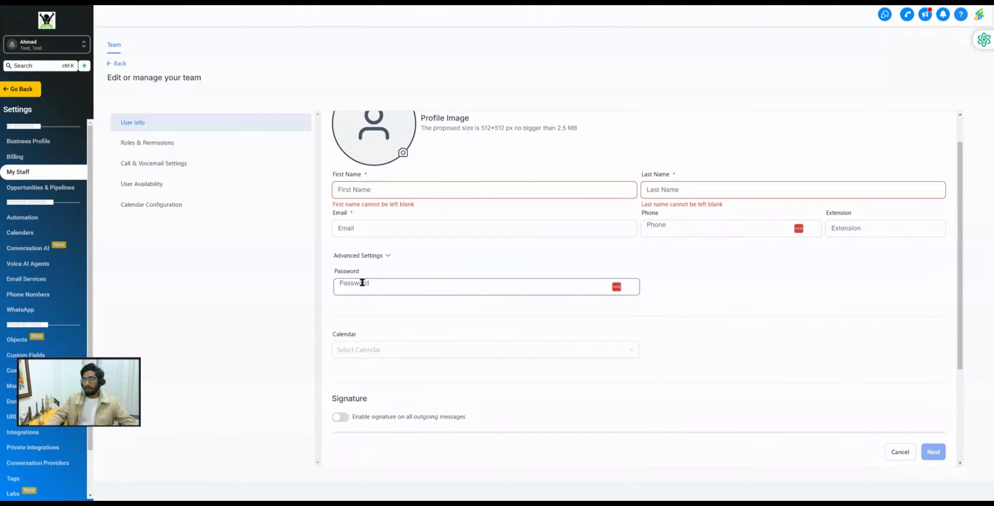
pyautogui.click(380, 257)
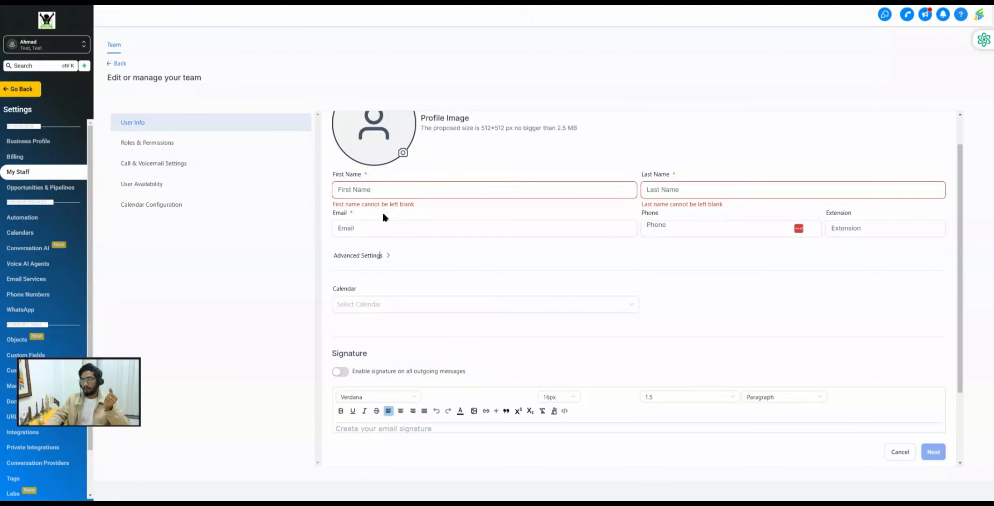
pyautogui.moveTo(324, 217); pyautogui.dragTo(348, 214)
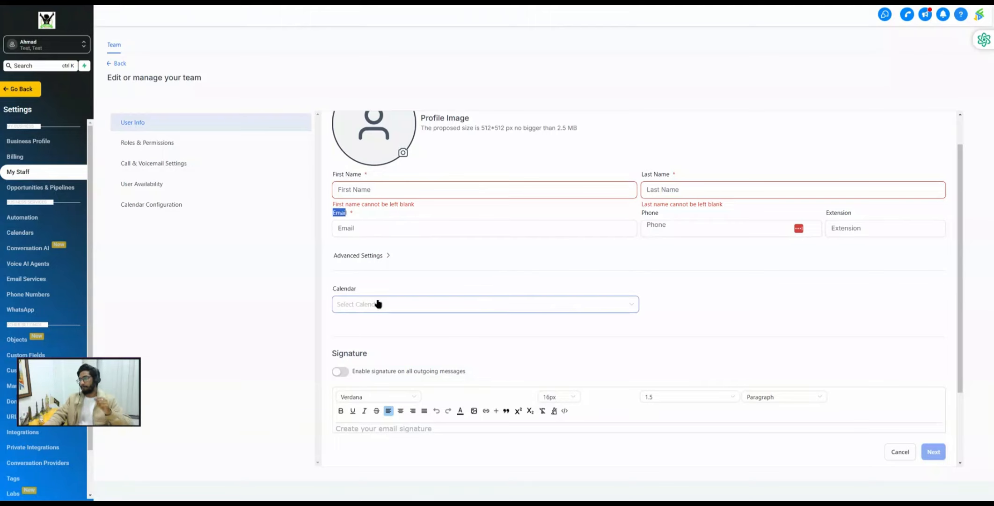
pyautogui.click(357, 256)
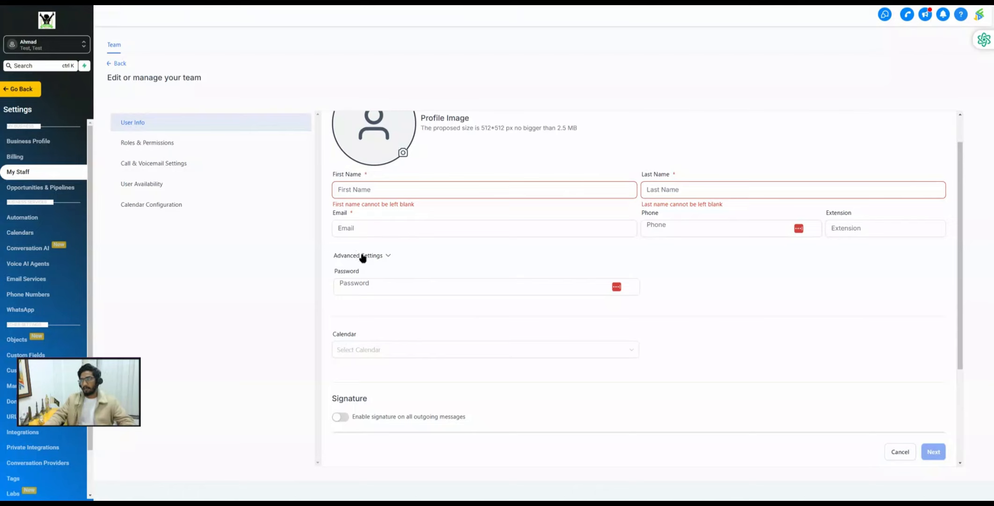
pyautogui.click(361, 255)
# Review the available calendars and the email signature section in the new team member's User Info form
pyautogui.scroll(-2, 361, 256)
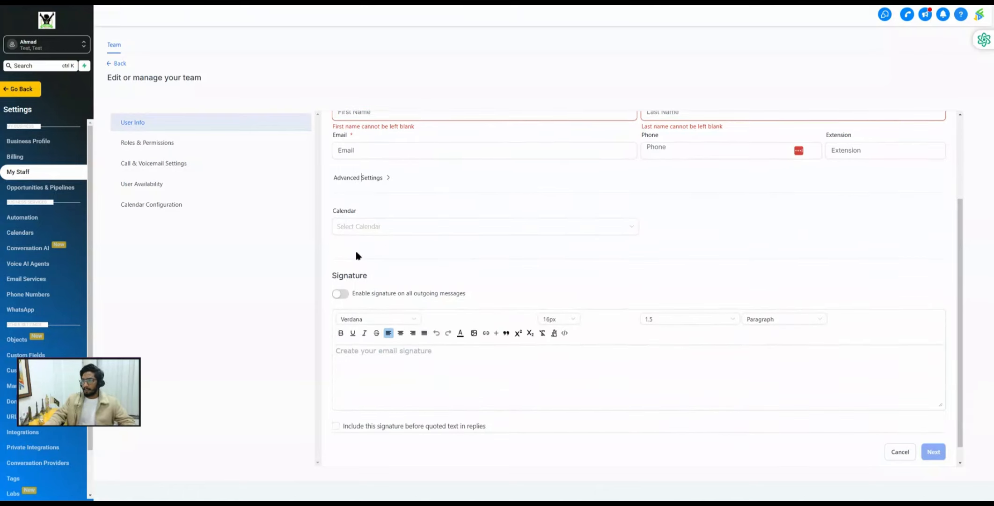
pyautogui.click(362, 227)
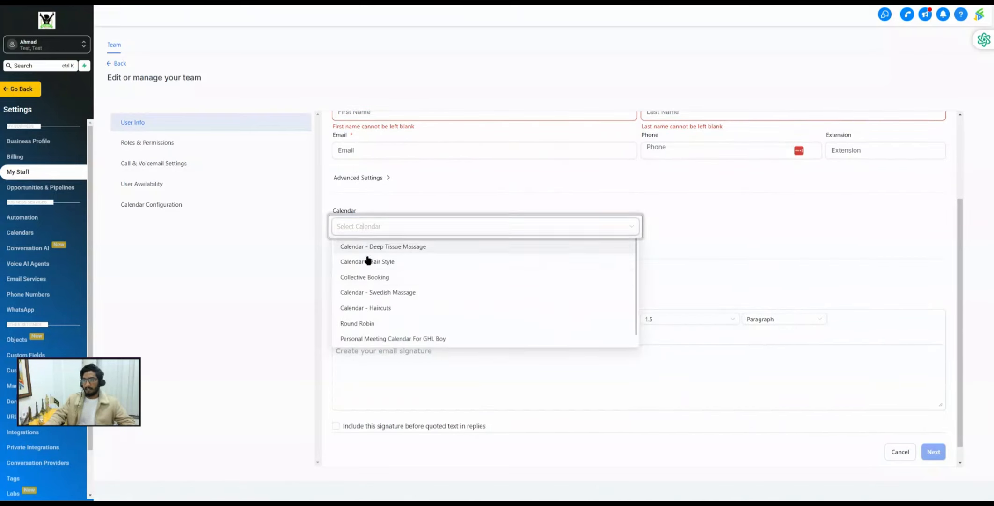
pyautogui.click(373, 213)
pyautogui.scroll(-1, 373, 216)
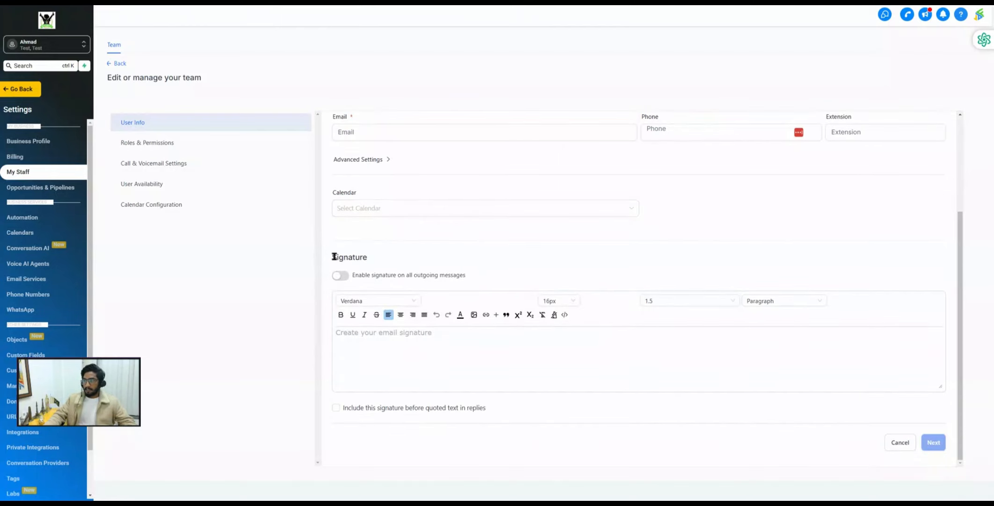
pyautogui.moveTo(333, 256); pyautogui.dragTo(367, 255)
pyautogui.click(364, 361)
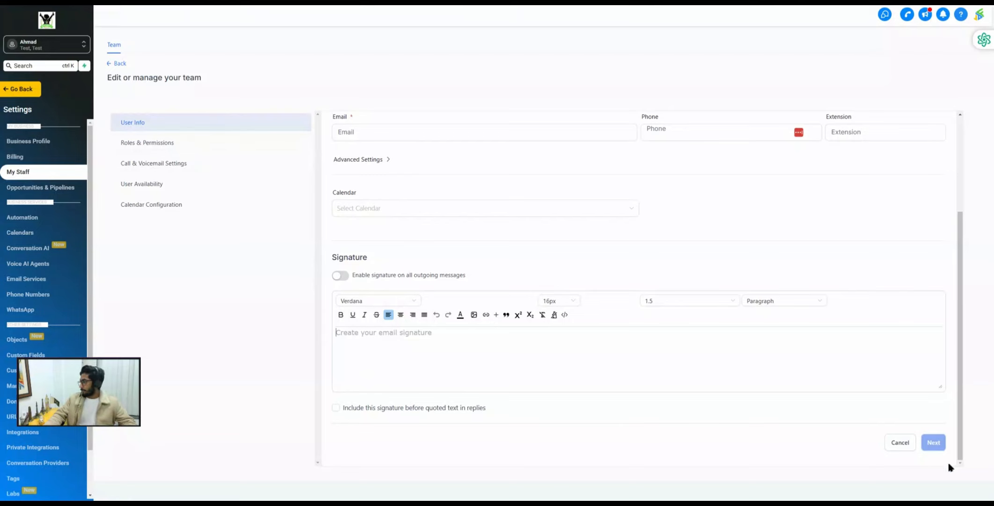
# Open the new team member's Roles & Permissions settings and locate the User Role option
pyautogui.click(131, 144)
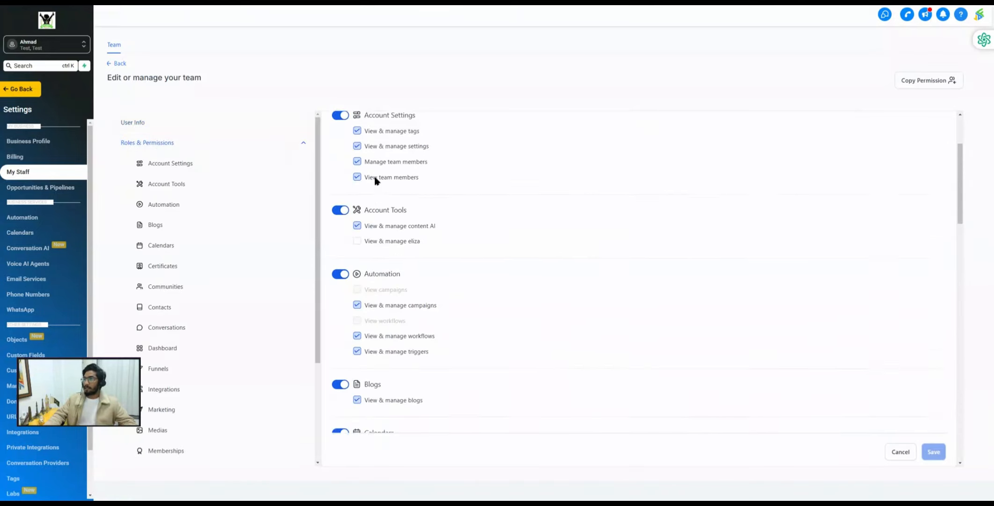
pyautogui.scroll(3, 376, 180)
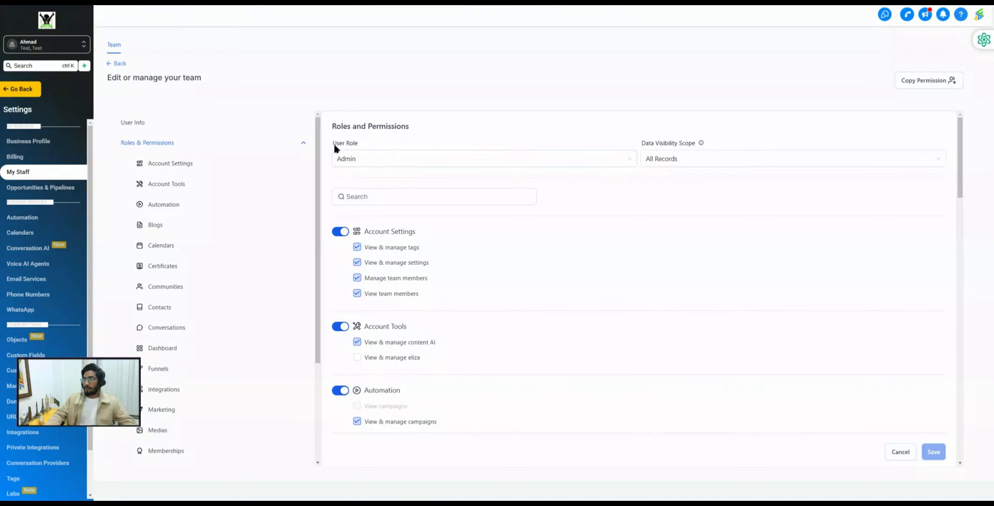
pyautogui.moveTo(335, 146); pyautogui.dragTo(364, 146)
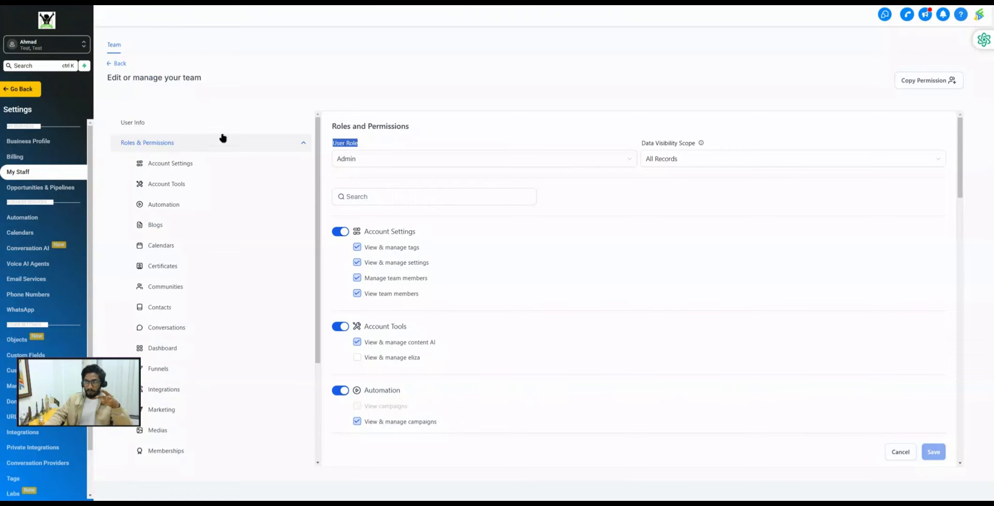
# Switch the User Role between User and Admin to compare their permissions, leaving it on Admin
pyautogui.click(355, 160)
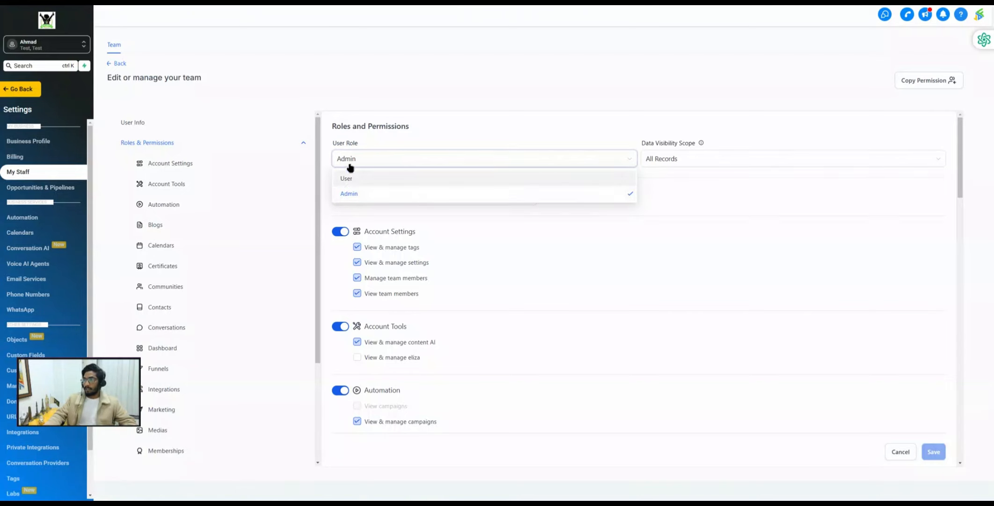
pyautogui.click(346, 183)
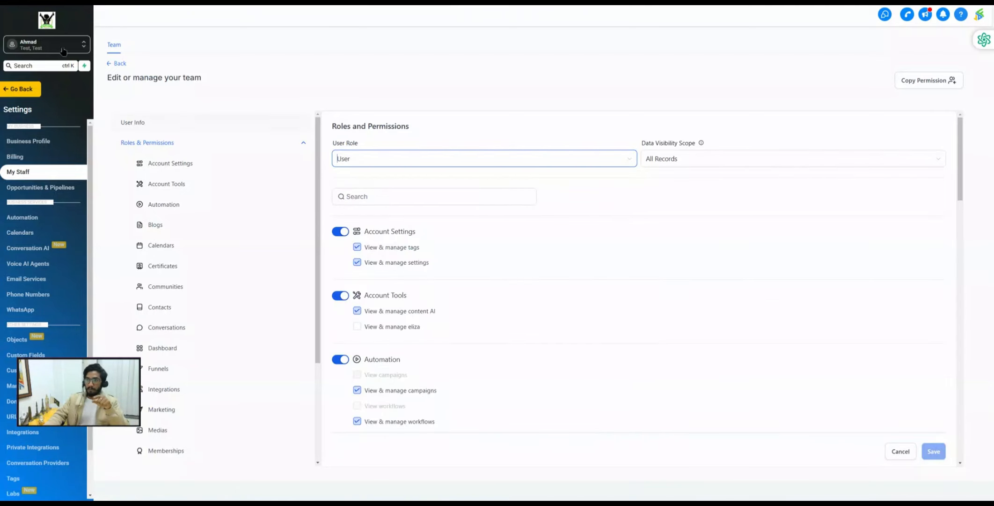
pyautogui.click(350, 162)
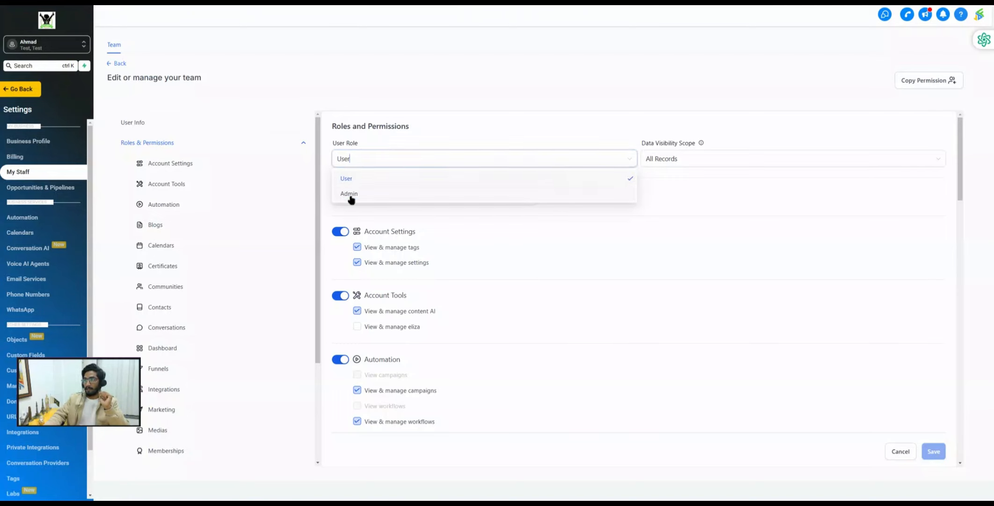
pyautogui.click(349, 195)
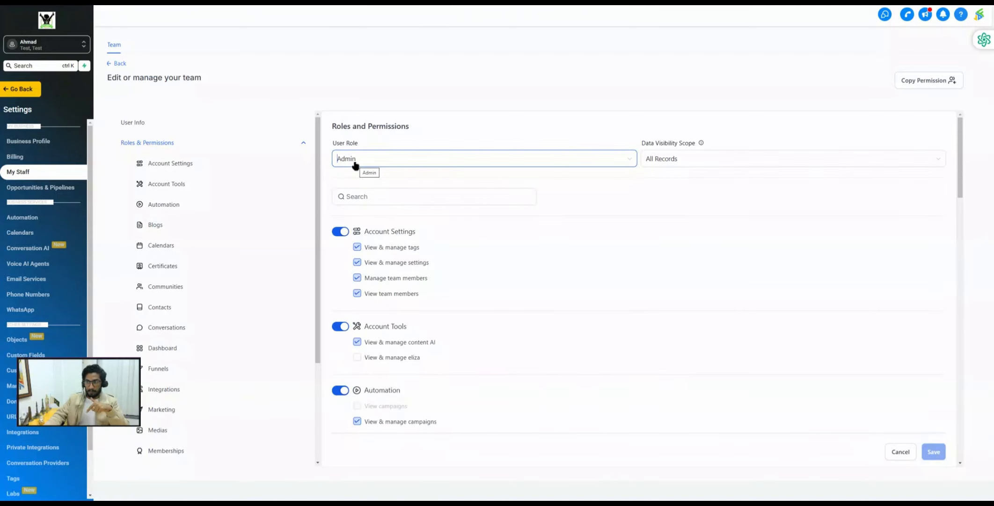
pyautogui.click(352, 162)
pyautogui.click(345, 180)
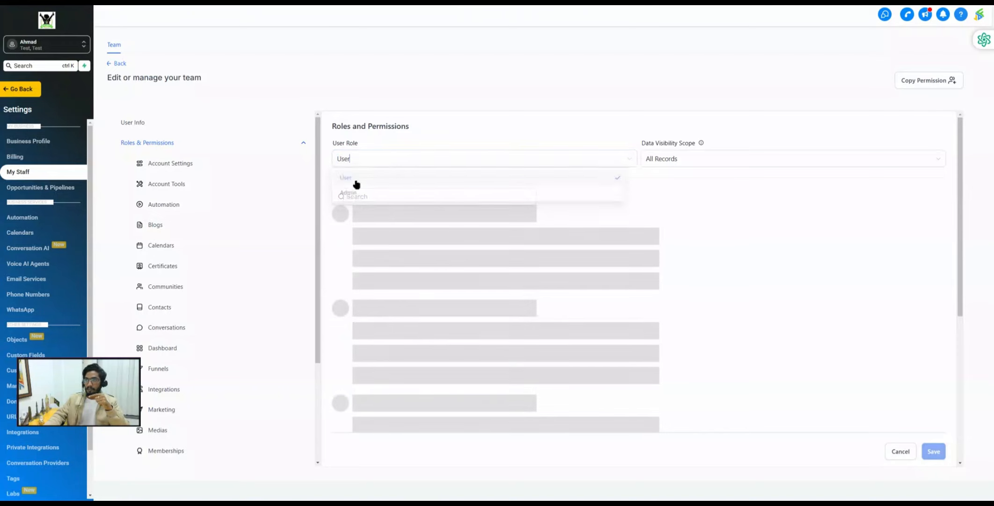
pyautogui.click(354, 194)
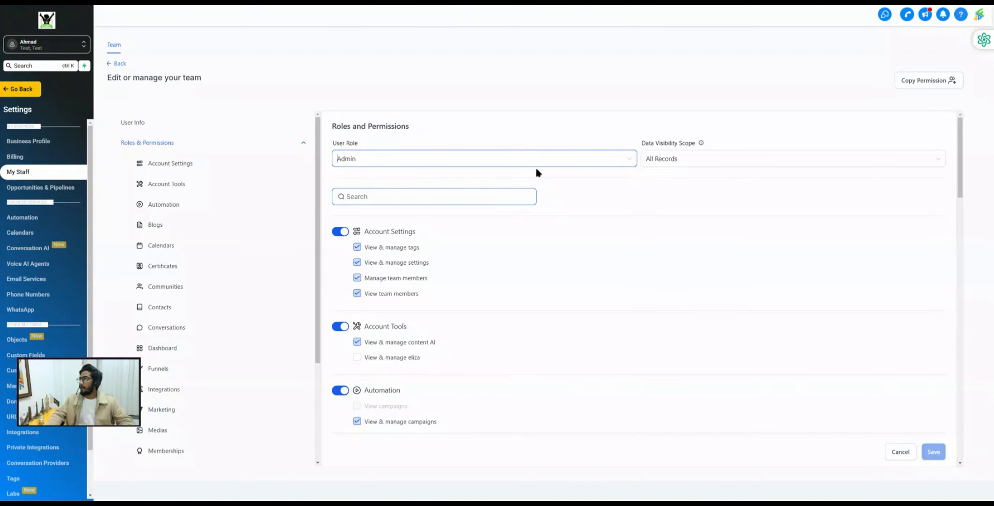
# Set the Data Visibility Scope to Only Assigned Data, and return it to All Records
pyautogui.moveTo(641, 144); pyautogui.dragTo(690, 146)
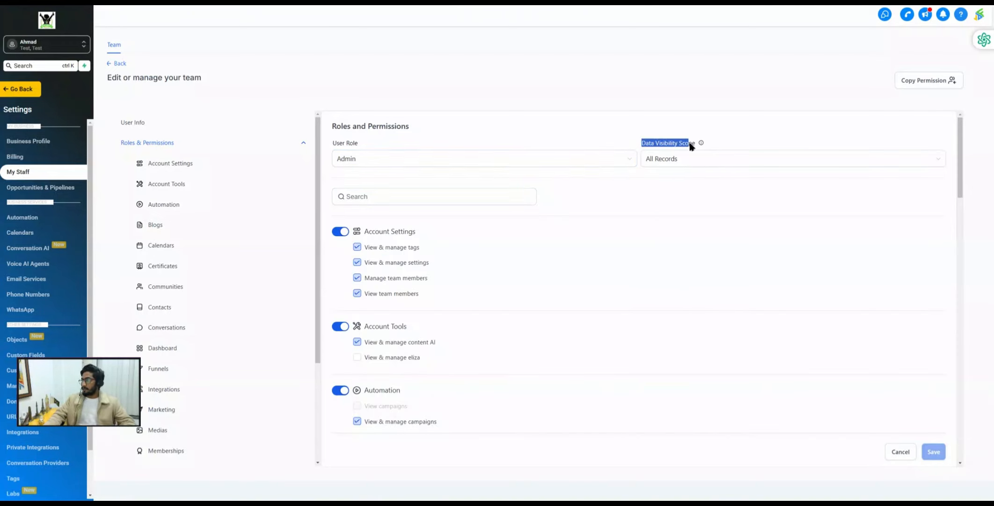
pyautogui.click(661, 160)
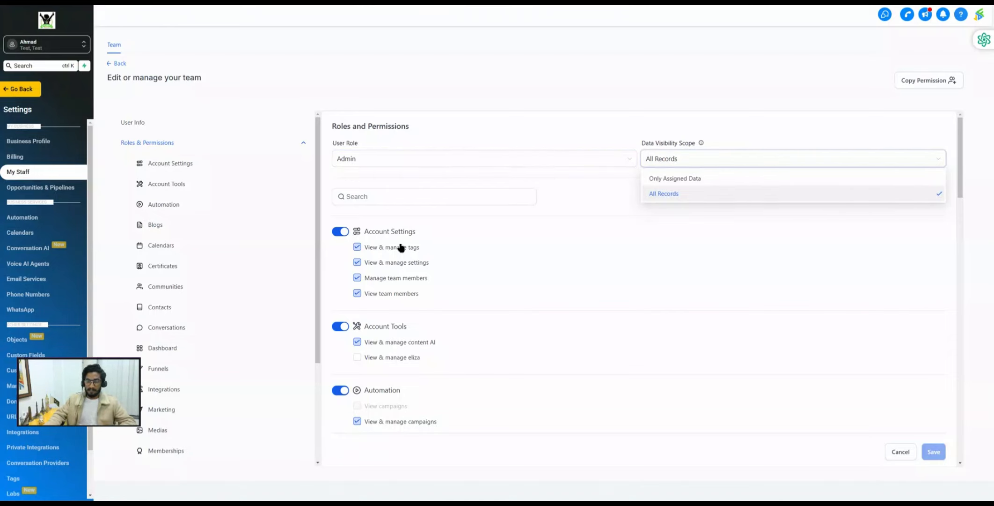
pyautogui.click(672, 182)
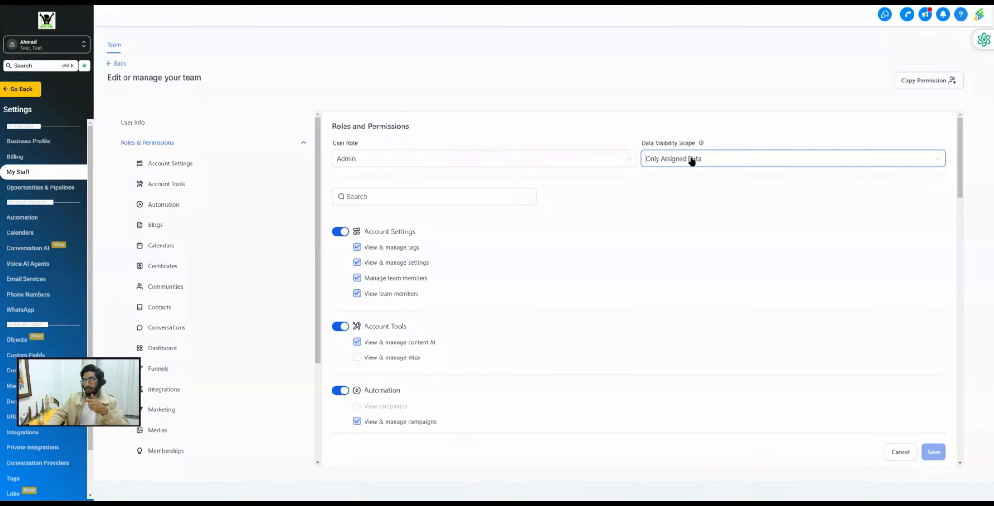
pyautogui.click(667, 159)
pyautogui.click(665, 194)
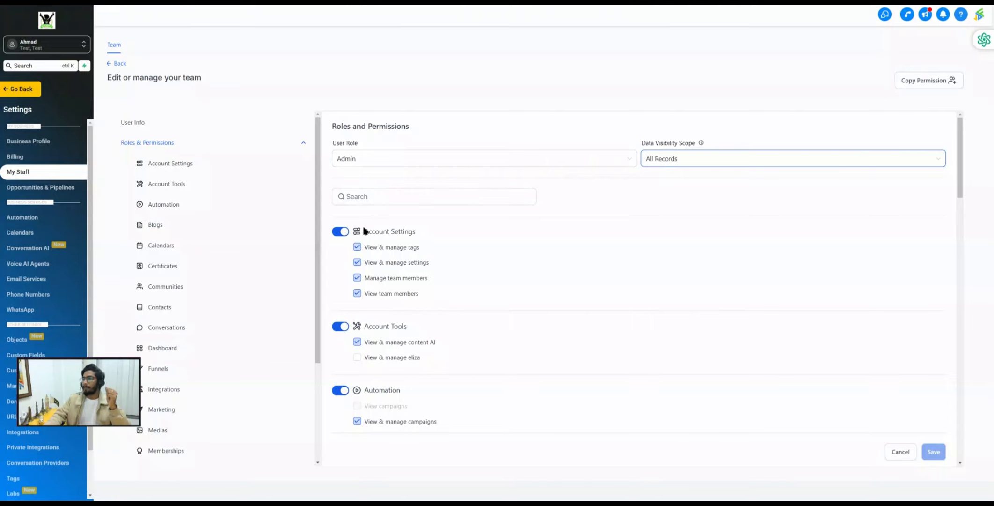
# Locate the Account Settings permission group, and return the second browser tab to the account's dashboard
pyautogui.scroll(-2, 368, 219)
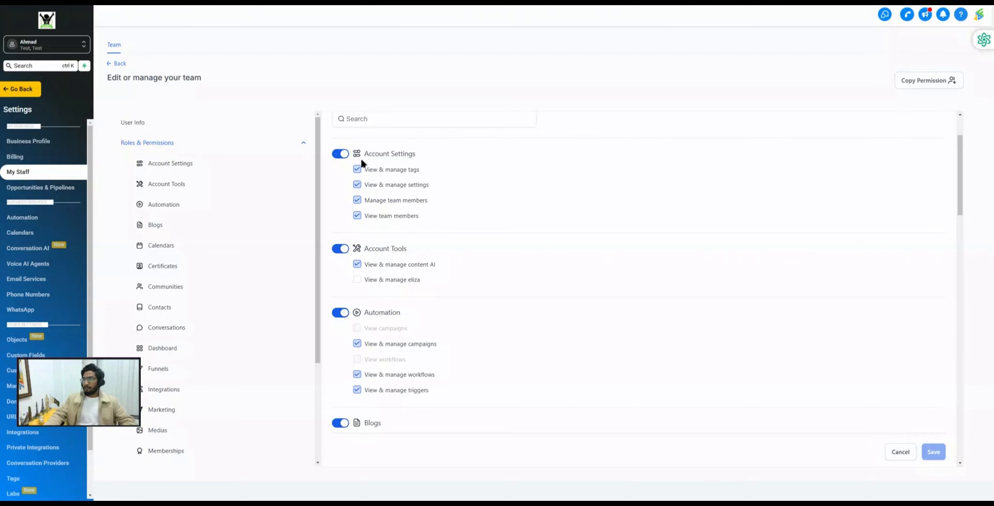
pyautogui.moveTo(364, 154); pyautogui.dragTo(417, 155)
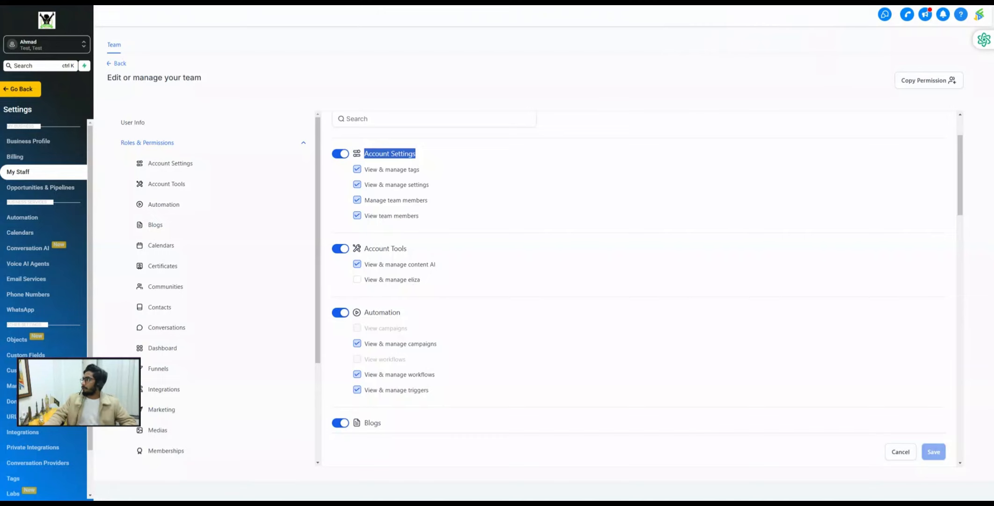
pyautogui.hotkey('ctrl', 'Tab')
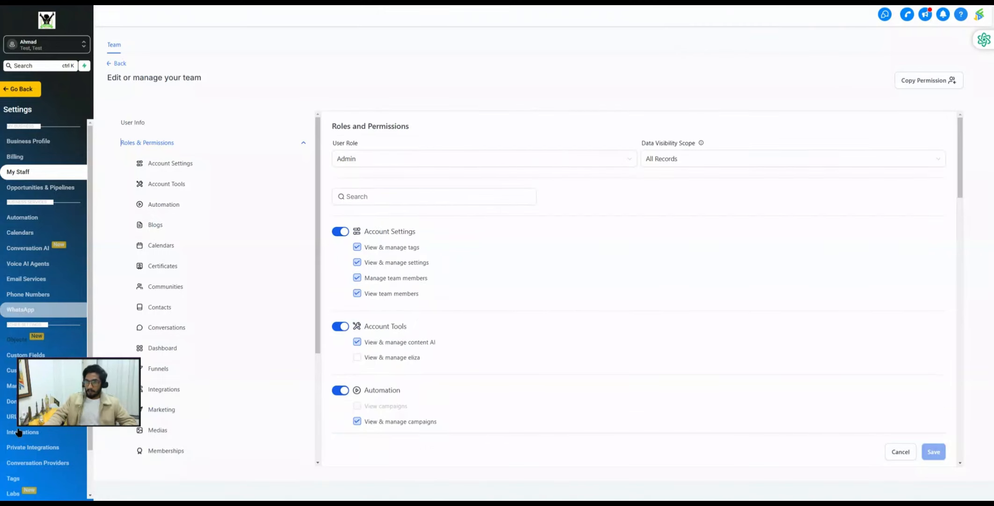
pyautogui.click(21, 89)
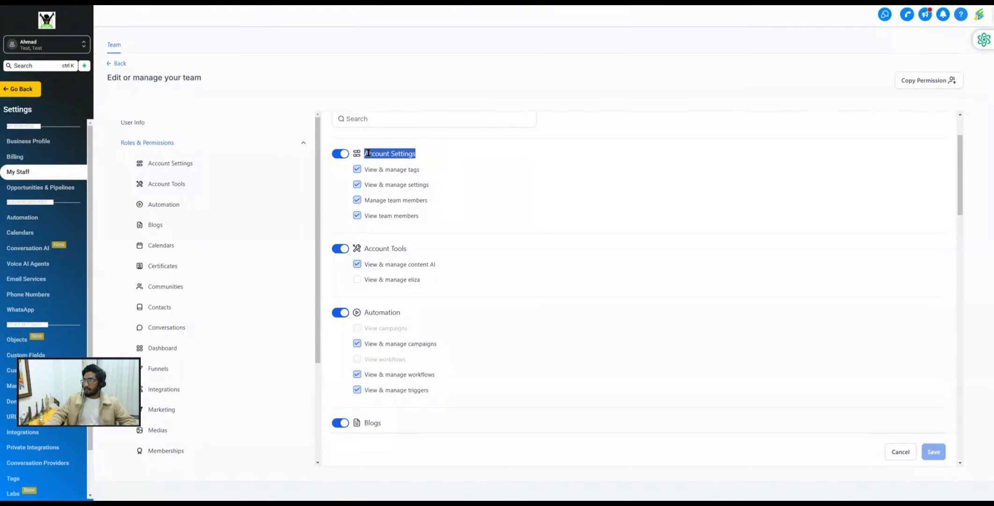
# Turn the Account Settings permissions off and on again, viewing the account's Settings area in the other browser tab in between
pyautogui.click(340, 154)
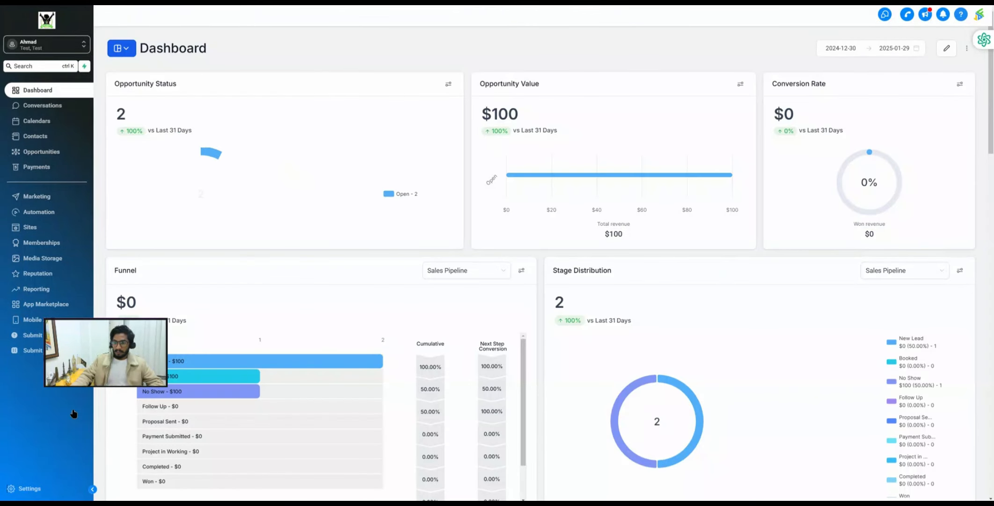
pyautogui.click(32, 490)
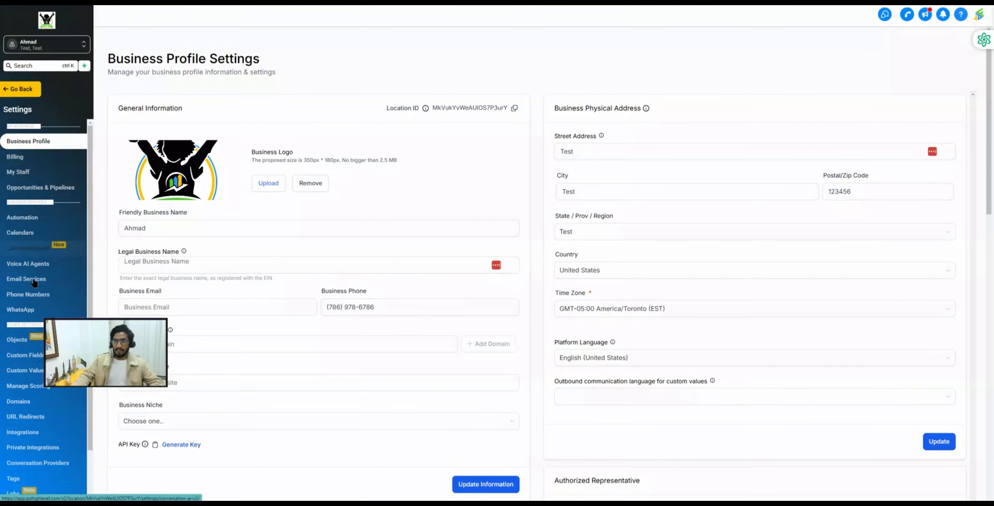
pyautogui.click(22, 89)
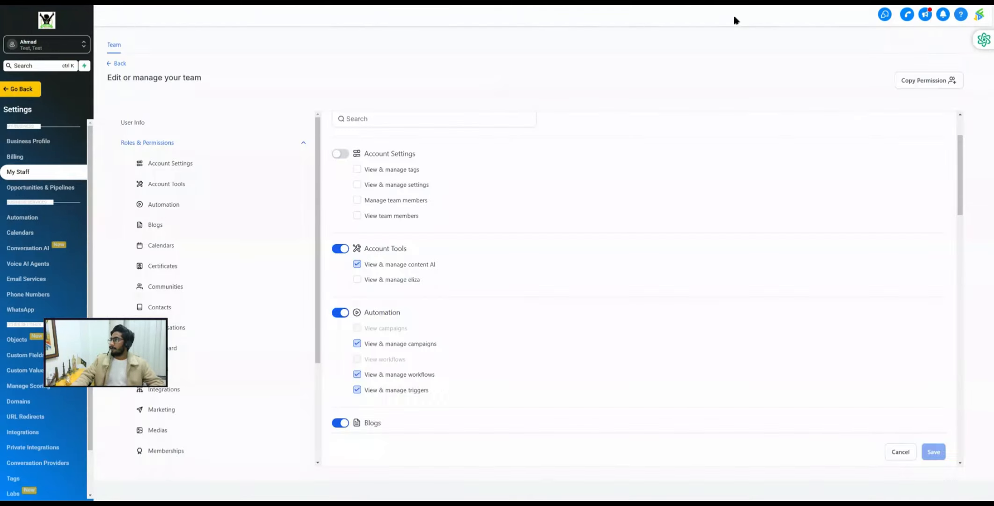
pyautogui.click(341, 154)
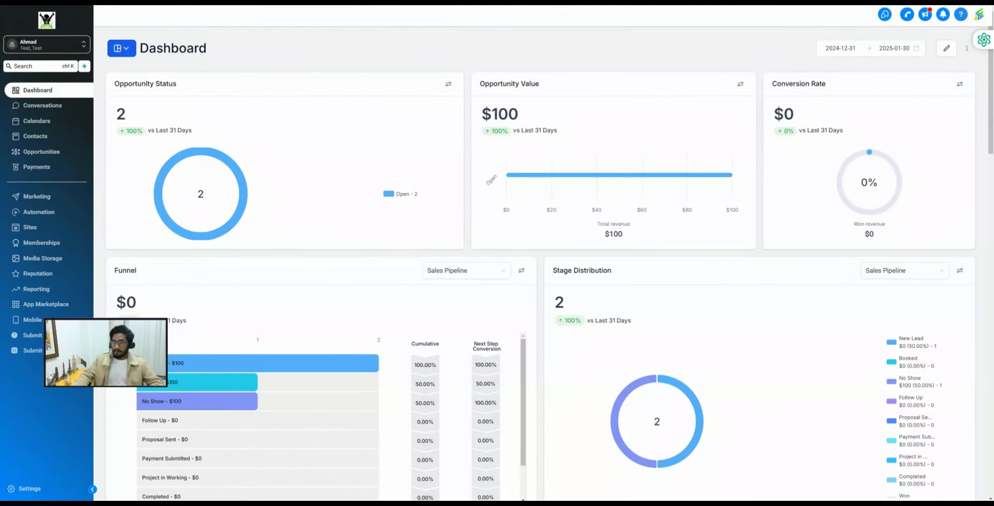
# Open the account's Settings in the other browser tab and compare its sections with the Account Settings permissions
pyautogui.click(26, 488)
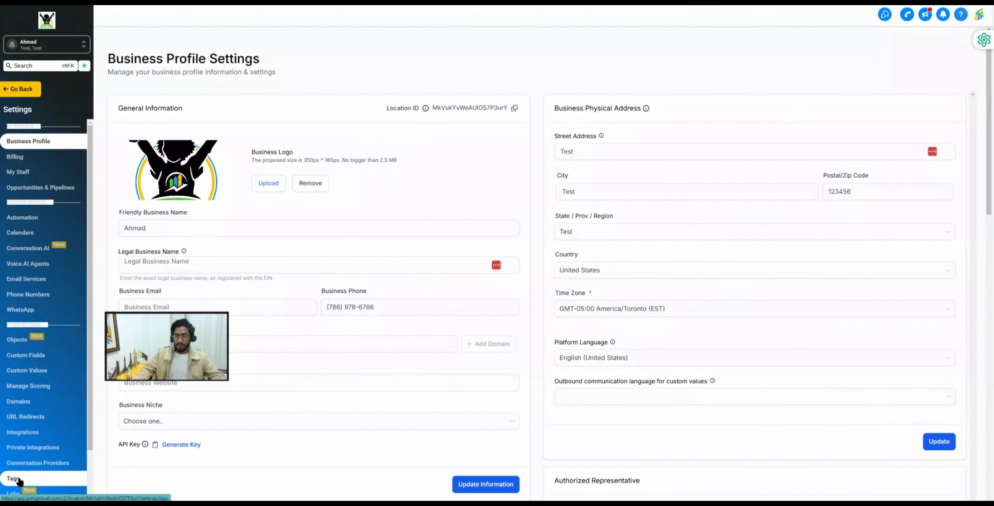
pyautogui.click(721, 2)
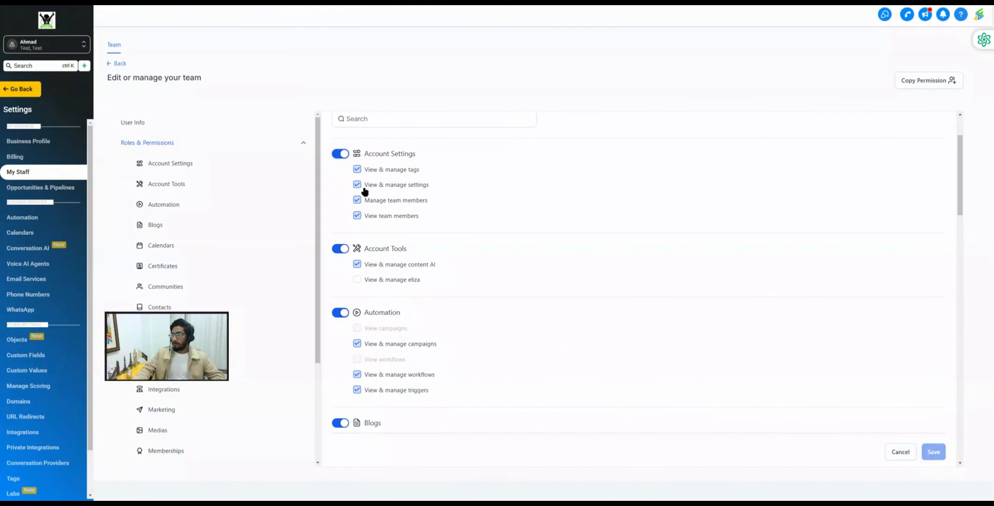
pyautogui.click(328, 3)
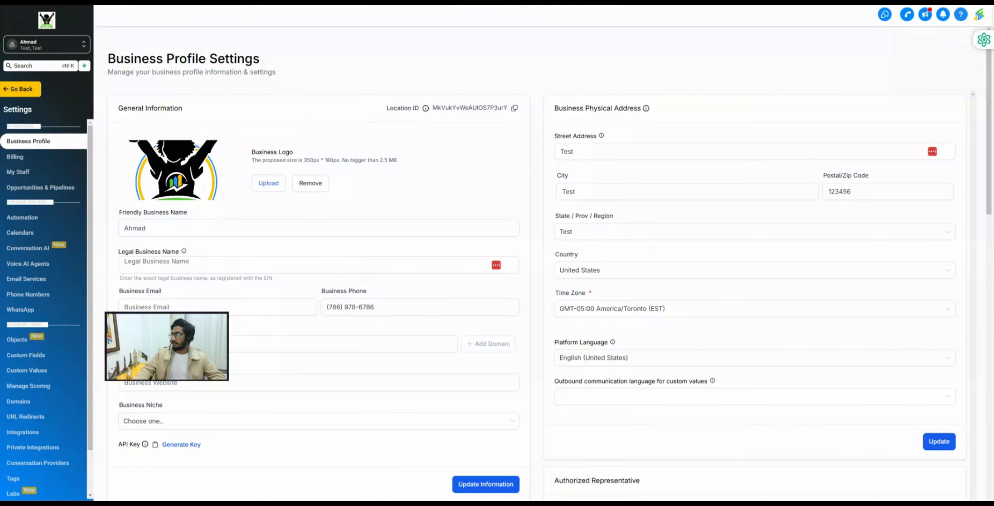
pyautogui.click(672, 2)
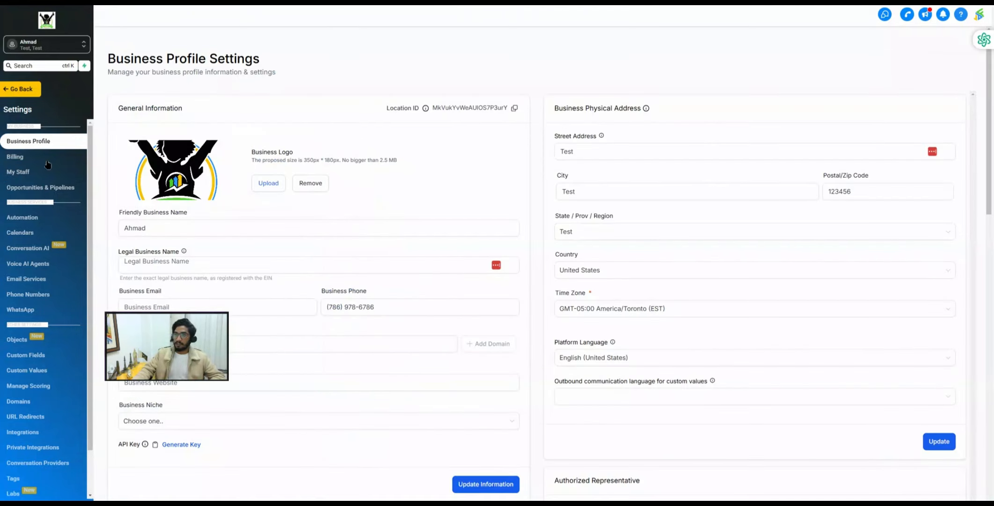
# View the account's staff list in the other browser tab, and review the Account Tools permission group in the member's permissions
pyautogui.click(19, 174)
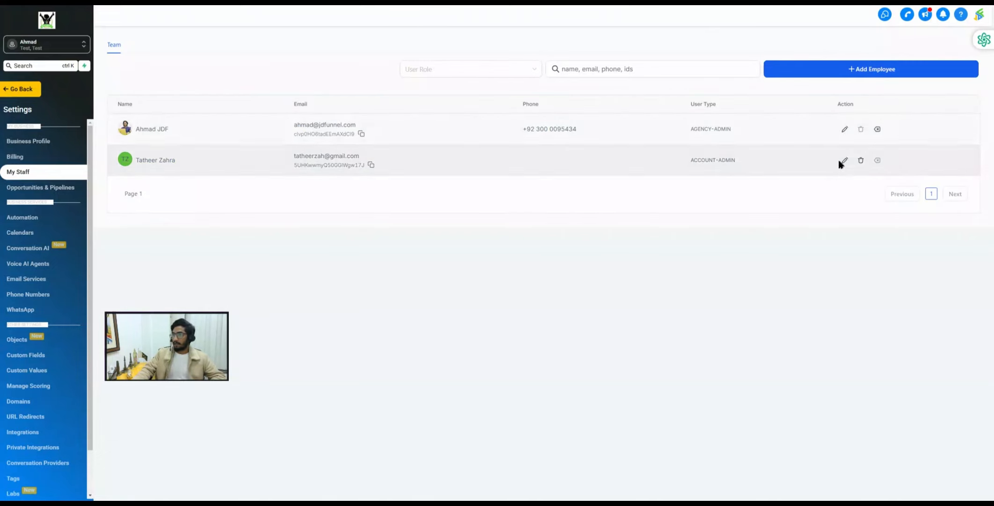
pyautogui.click(768, 1)
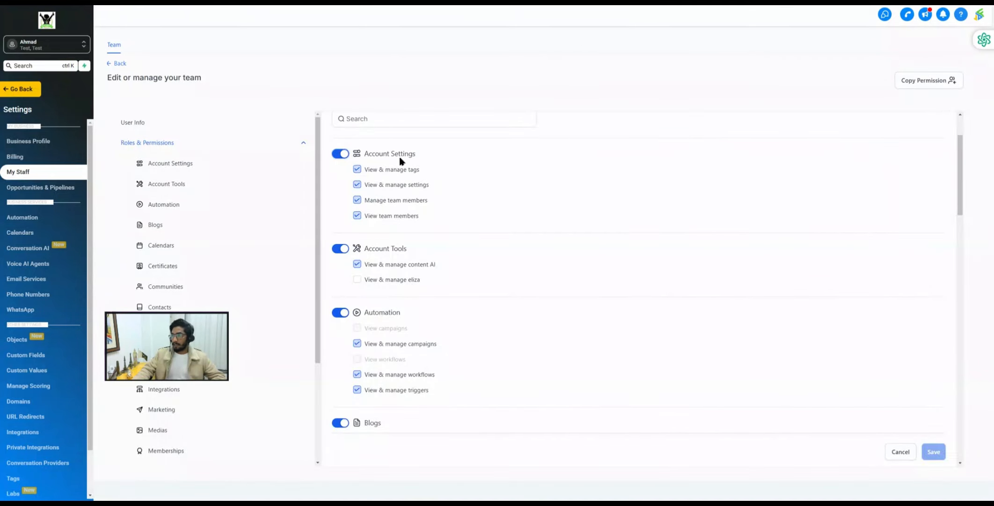
pyautogui.scroll(-1, 364, 222)
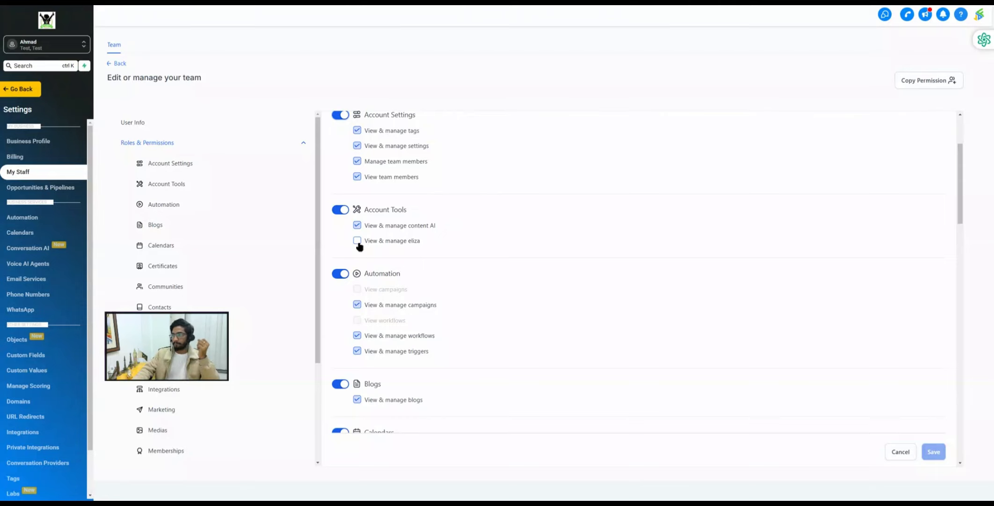
pyautogui.scroll(-1, 359, 246)
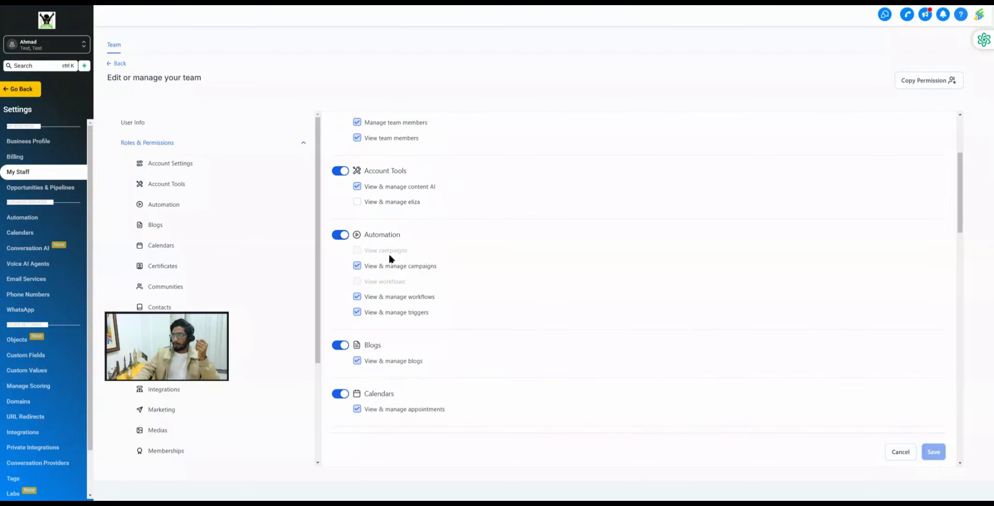
# Turn off View & manage campaigns in the Automation permissions, comparing the group with the account's Marketing and Automation areas in the other browser tab
pyautogui.click(357, 266)
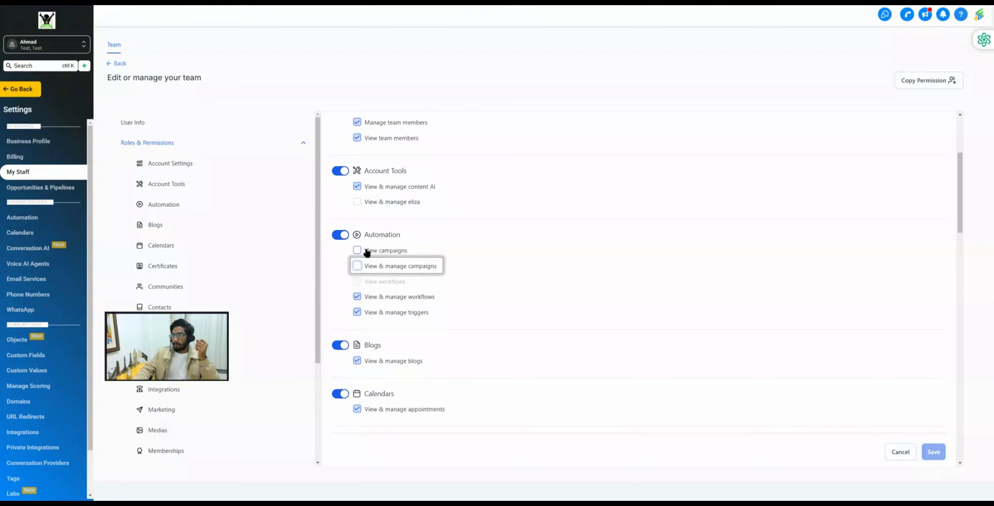
pyautogui.click(357, 265)
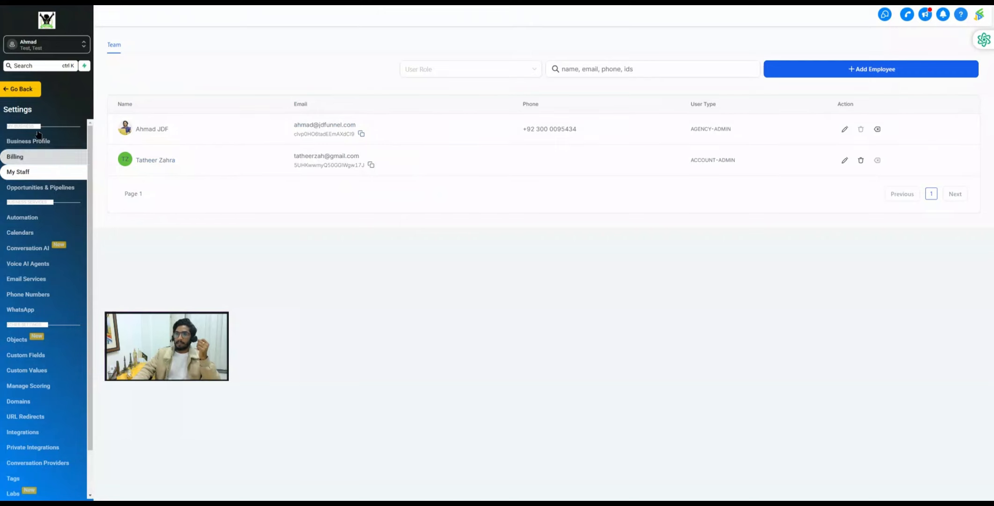
pyautogui.click(25, 88)
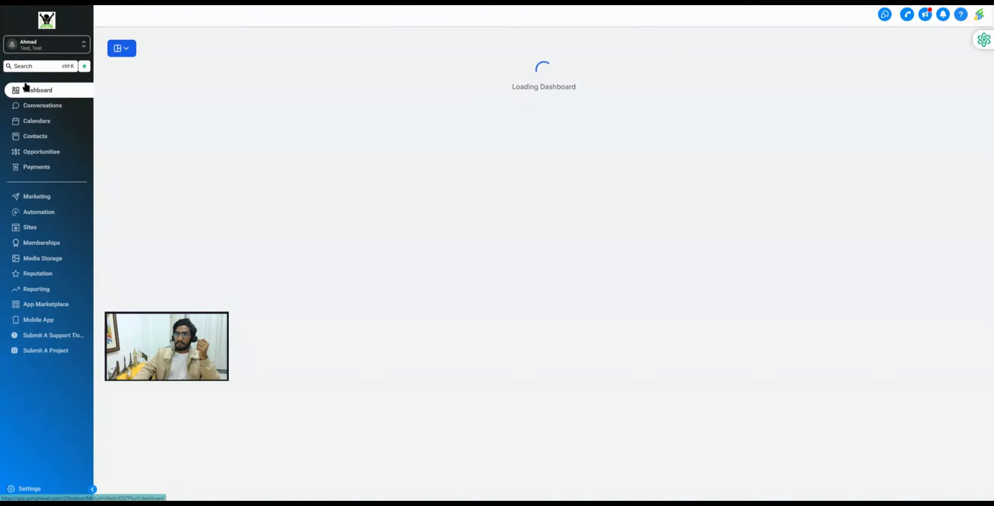
pyautogui.click(36, 198)
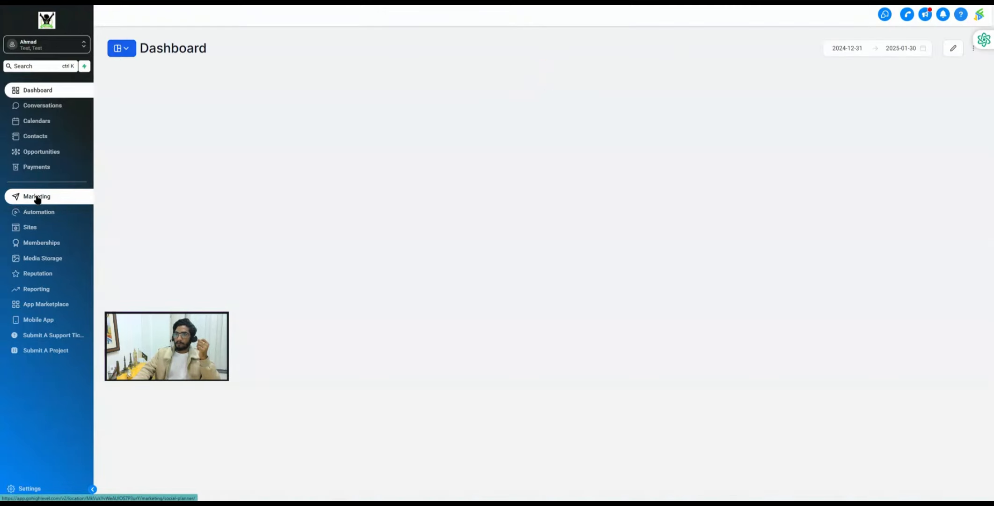
pyautogui.moveTo(222, 33)
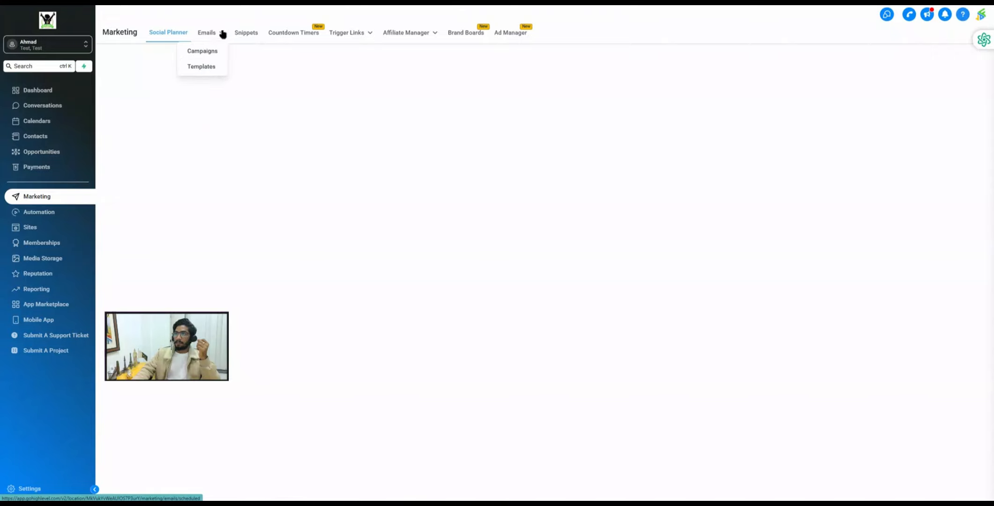
pyautogui.click(42, 218)
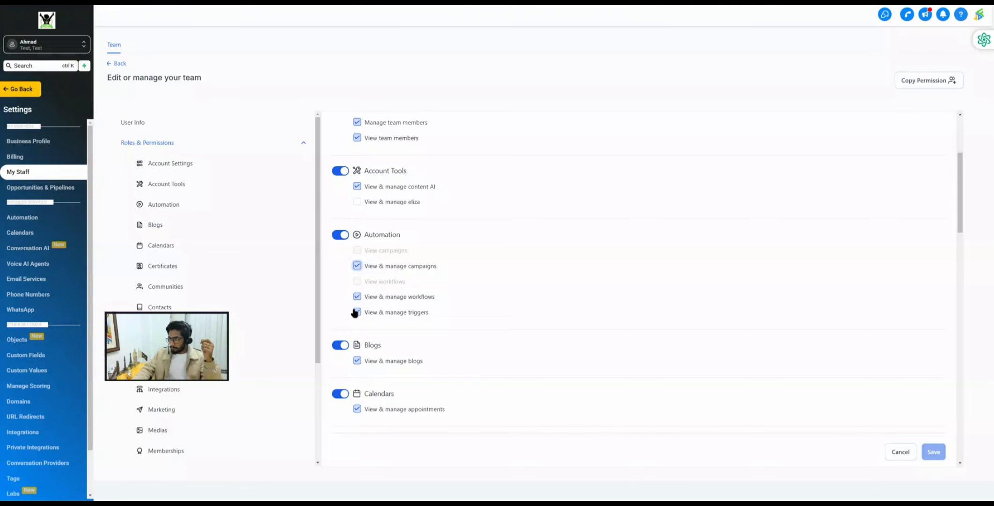
pyautogui.click(357, 266)
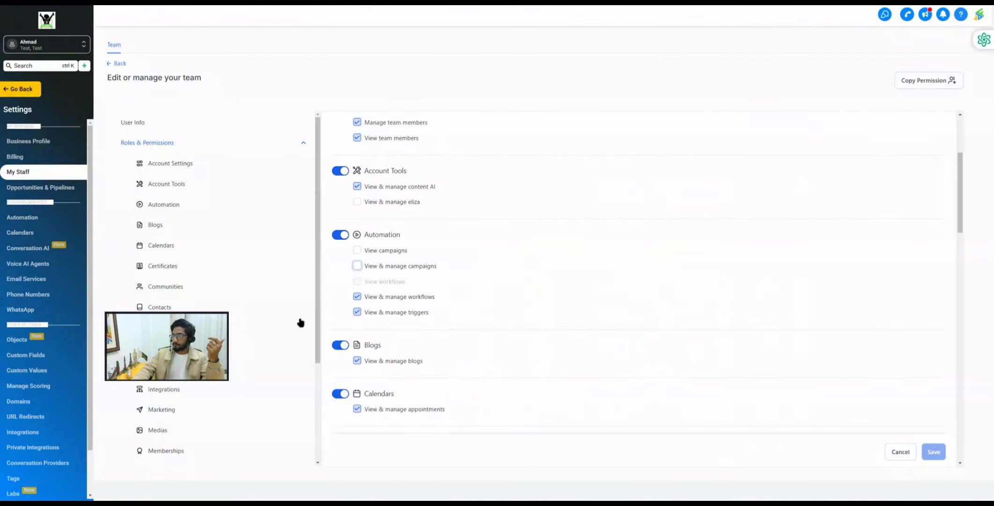
# Open the account's Sites area in the other browser tab to compare it with the Blogs permission, dismissing the client portal announcement
pyautogui.scroll(-2, 380, 323)
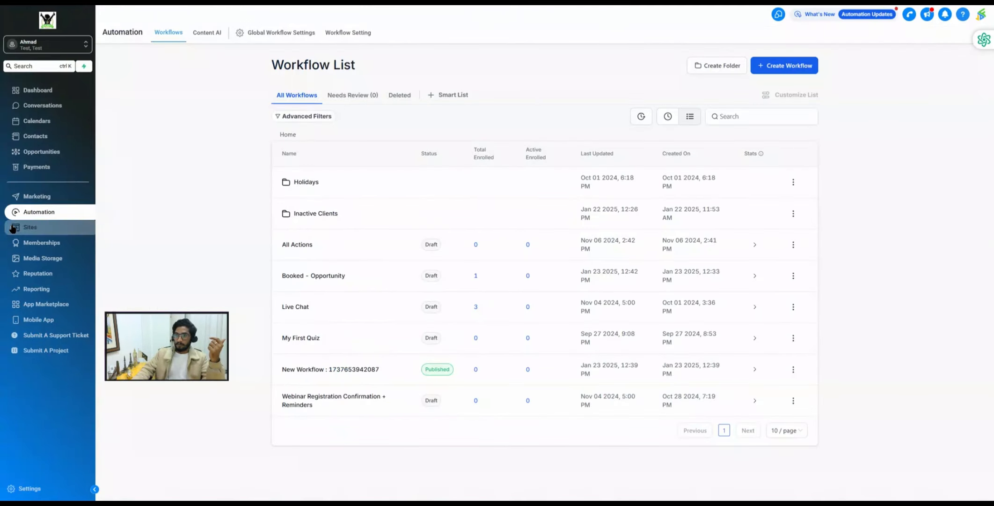
pyautogui.click(25, 228)
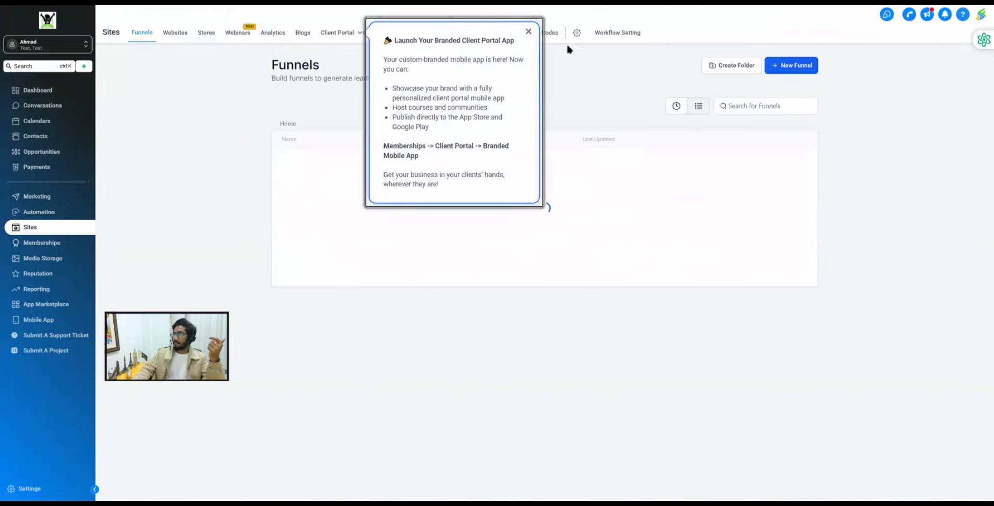
pyautogui.click(528, 32)
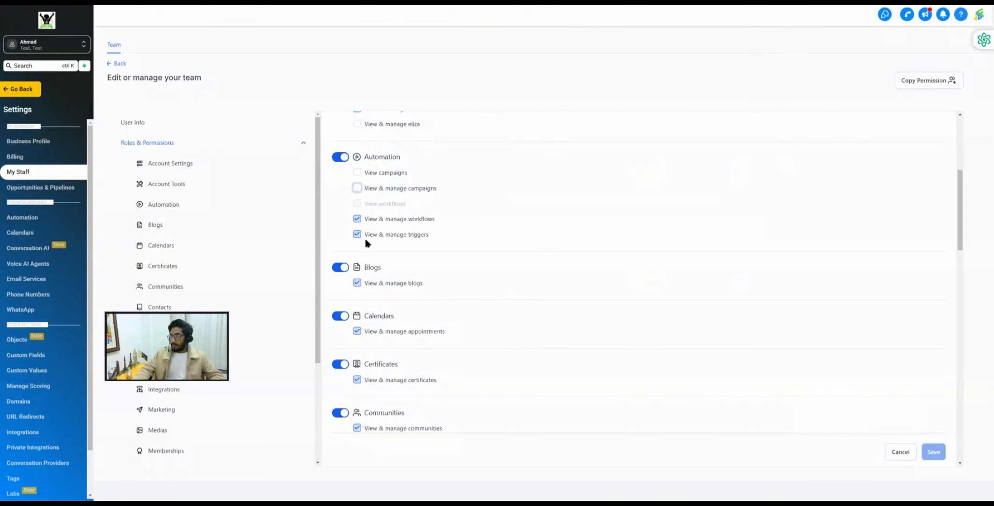
# Compare the Certificates and Communities permissions with the account's Memberships area in the other browser tab
pyautogui.scroll(-3, 367, 241)
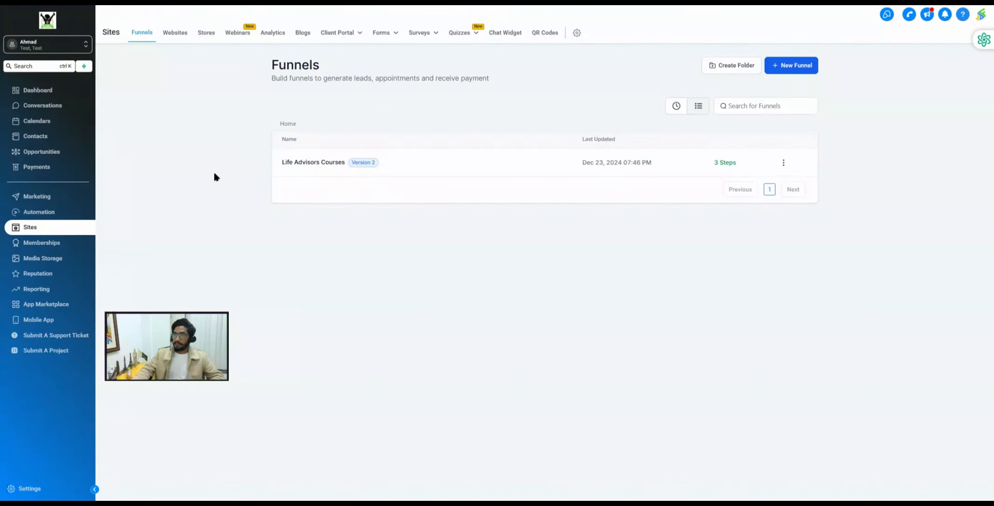
pyautogui.click(47, 245)
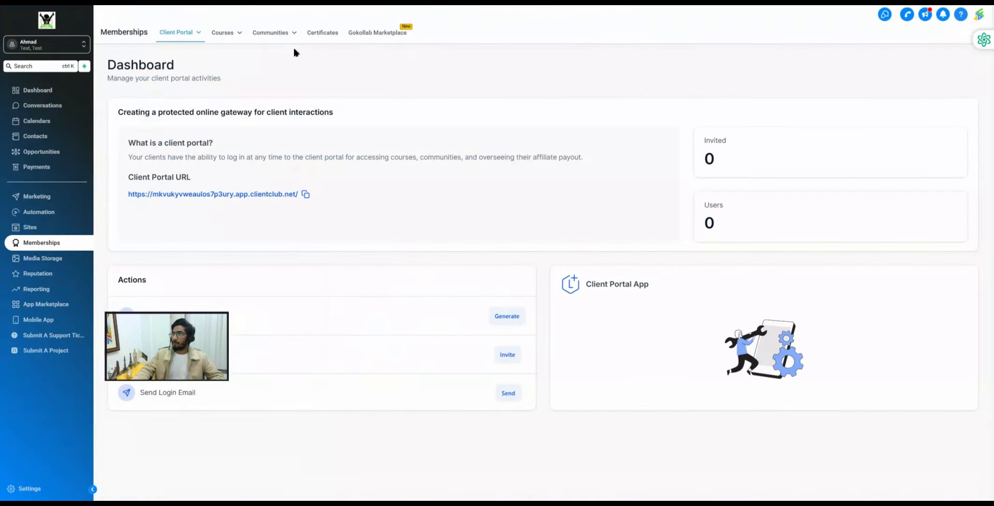
pyautogui.moveTo(273, 38)
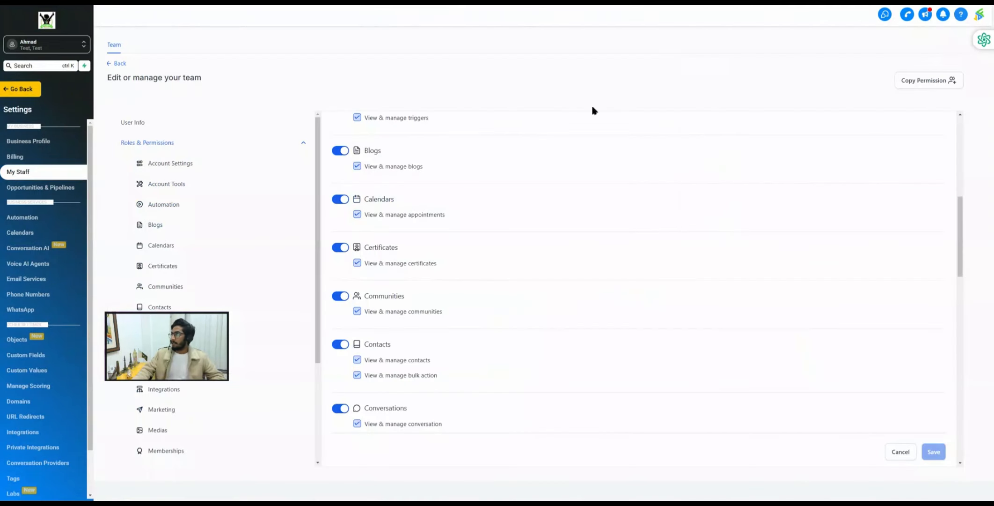
# Compare the Contacts and Dashboard permission groups with the account's Contacts and Reporting areas in the other browser tab
pyautogui.scroll(-2, 380, 316)
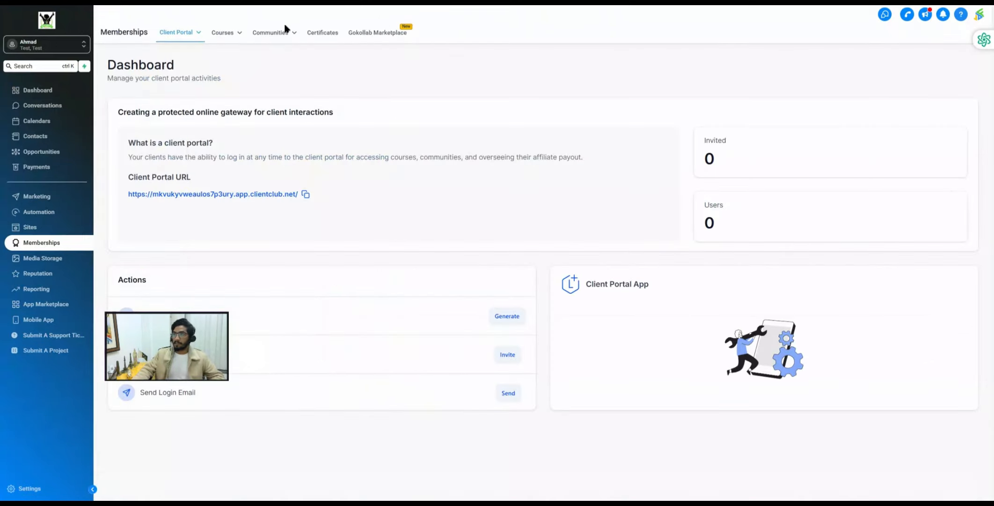
pyautogui.click(33, 138)
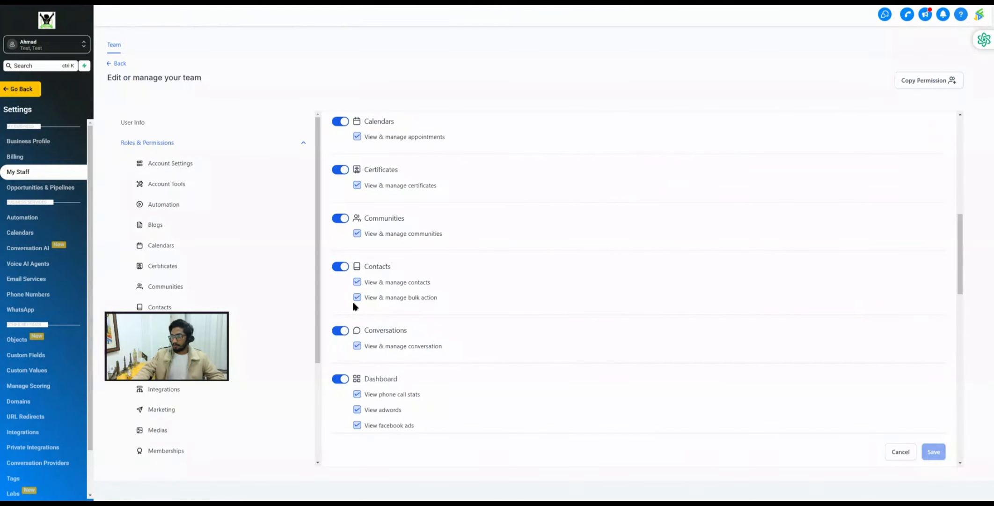
pyautogui.scroll(-3, 355, 304)
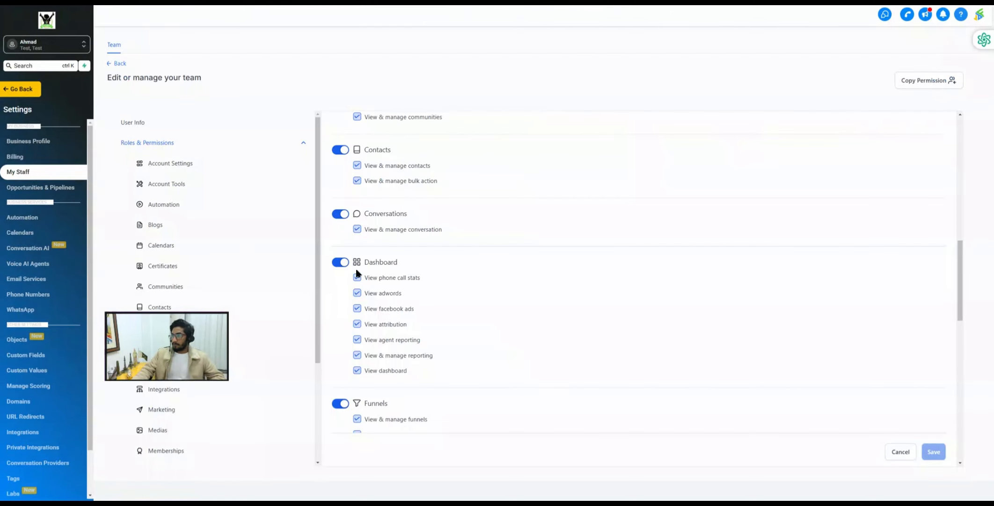
pyautogui.scroll(-2, 357, 273)
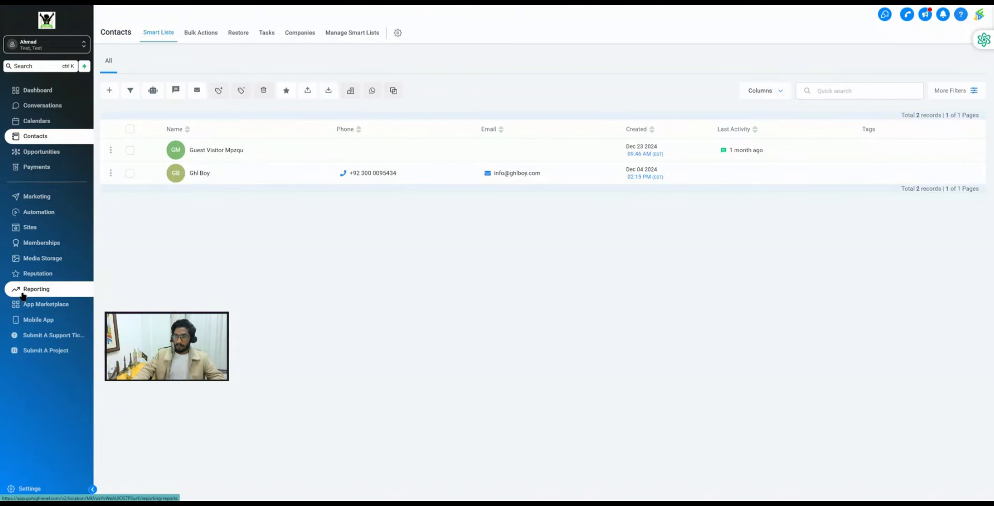
pyautogui.click(37, 289)
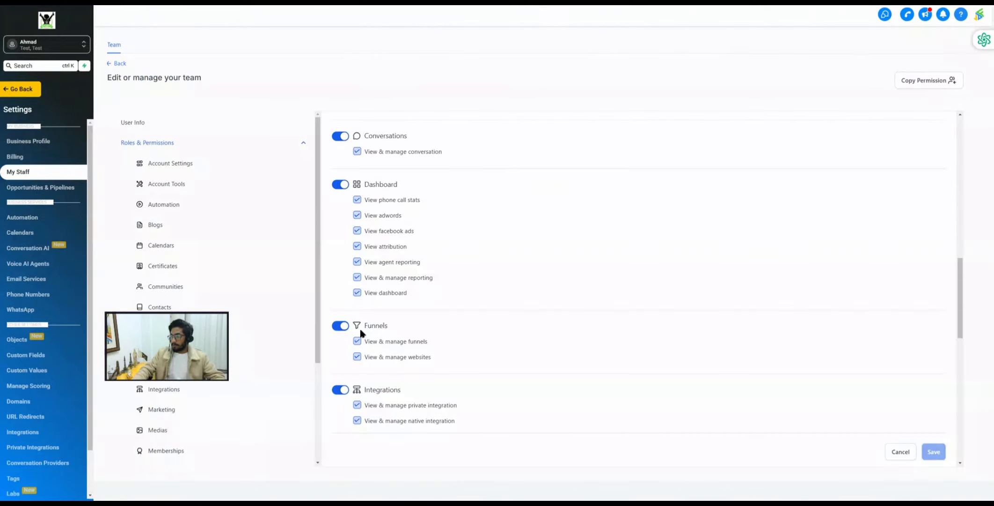
# Compare the Funnels and Integrations permissions with the account's Sites and Settings areas in the other browser tab
pyautogui.scroll(-2, 361, 331)
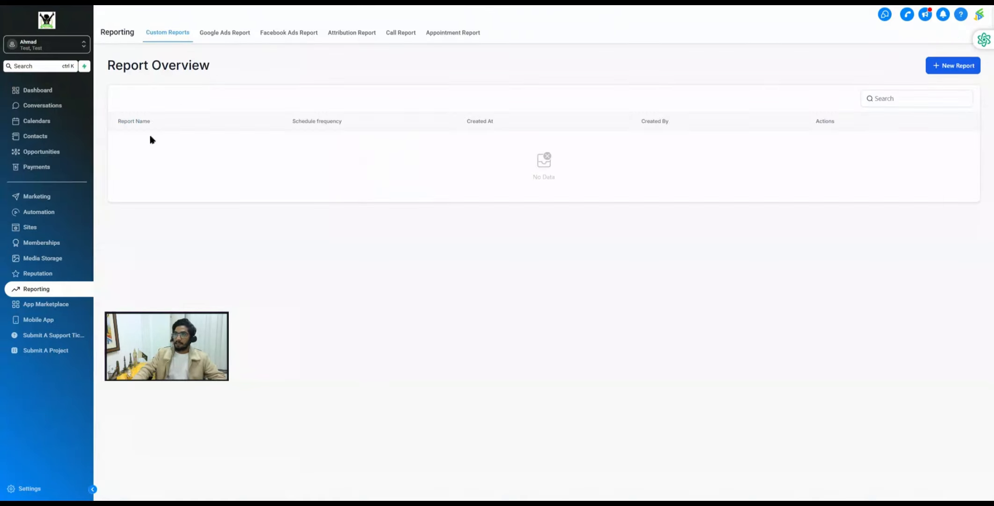
pyautogui.click(44, 228)
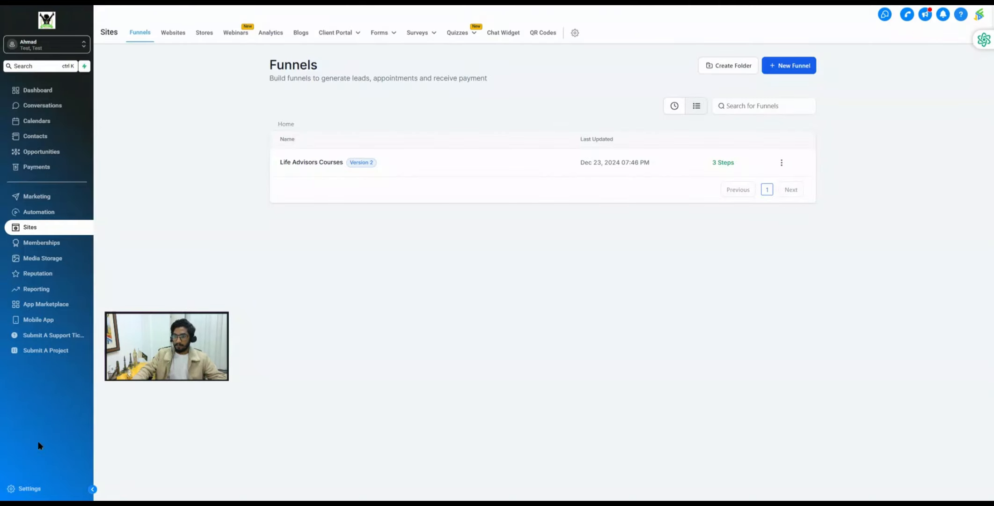
pyautogui.click(28, 487)
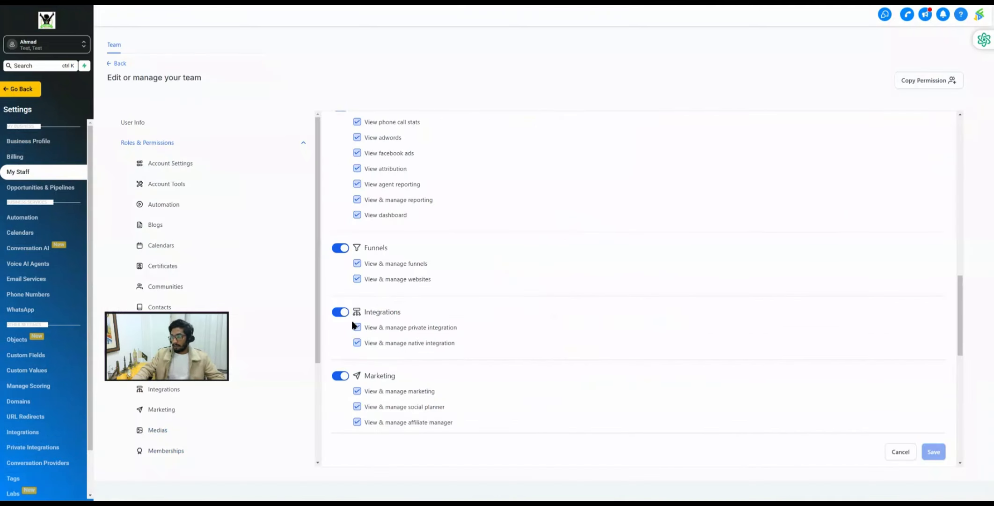
# Compare the Marketing permission group with the sections of the account's Marketing area in the other browser tab
pyautogui.scroll(-2, 387, 230)
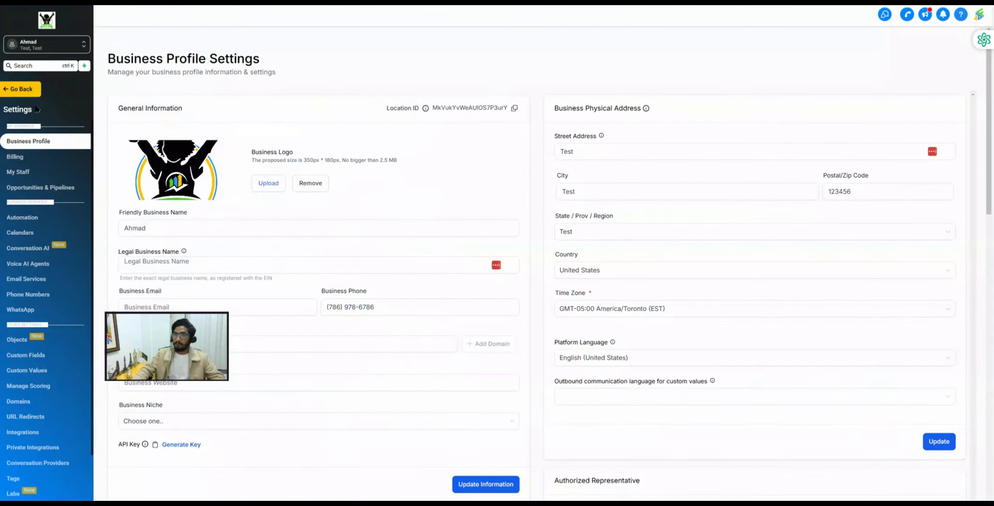
pyautogui.click(20, 90)
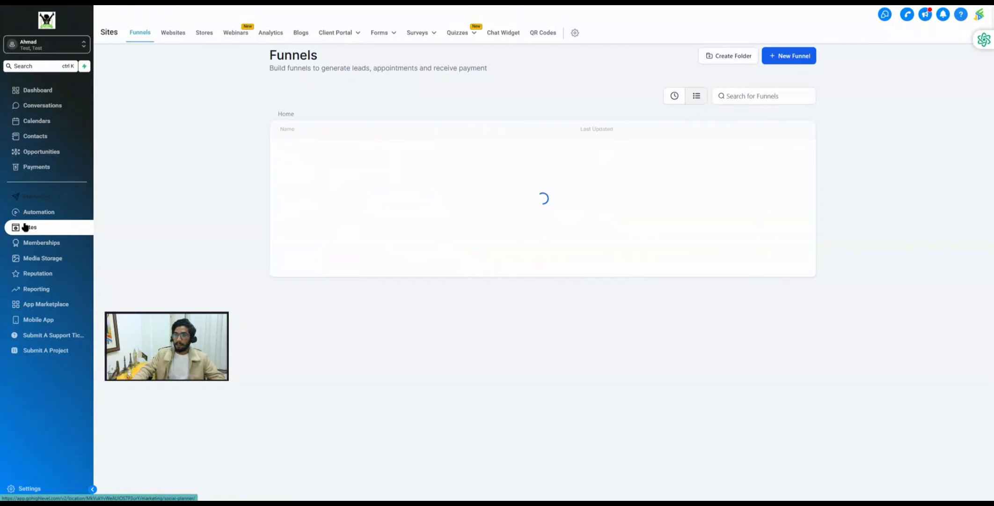
pyautogui.click(39, 195)
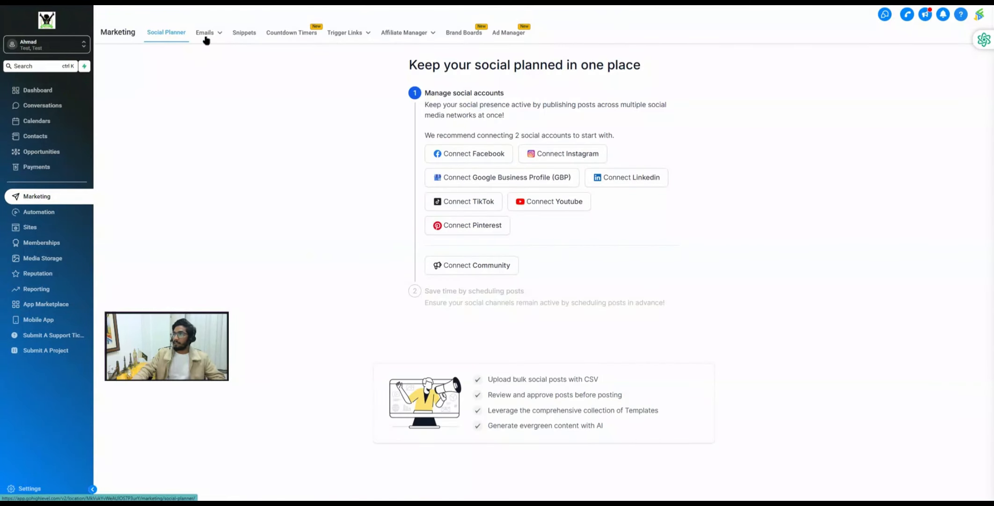
pyautogui.moveTo(397, 38)
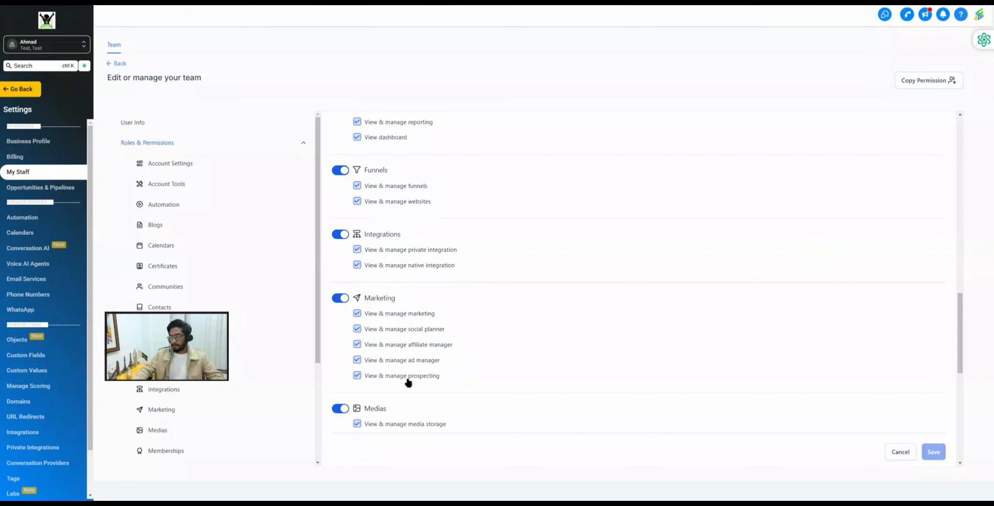
# Compare the Memberships and Opportunities permissions with the account's matching areas in the other browser tab
pyautogui.scroll(-3, 408, 383)
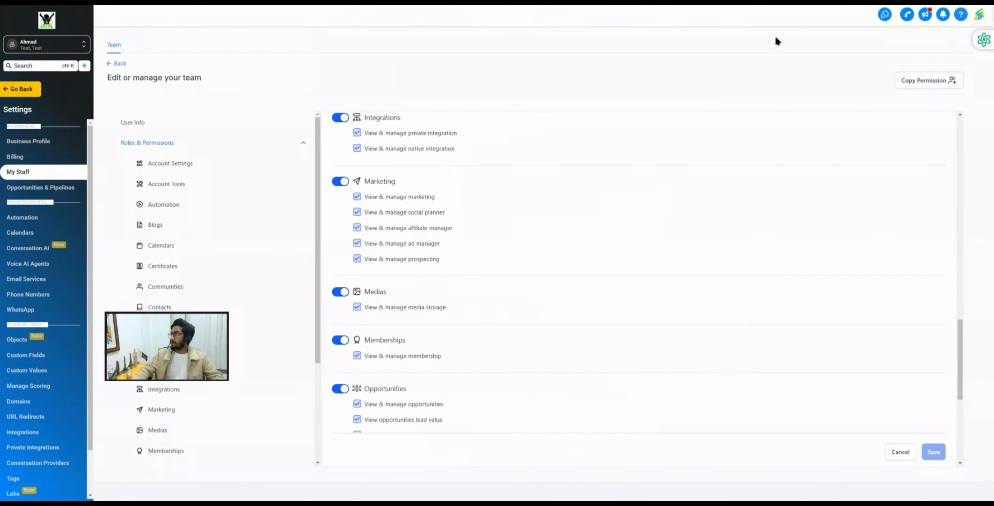
pyautogui.scroll(-1, 362, 368)
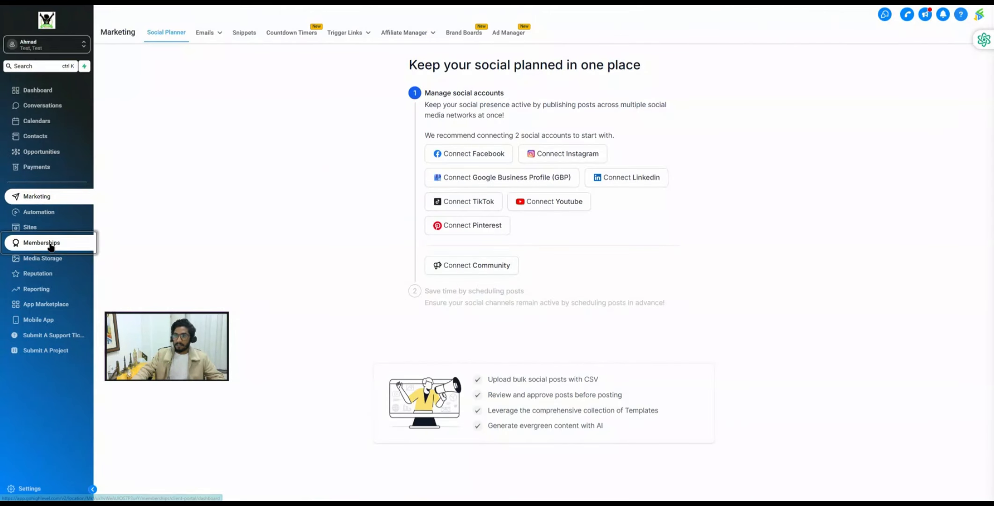
pyautogui.click(50, 247)
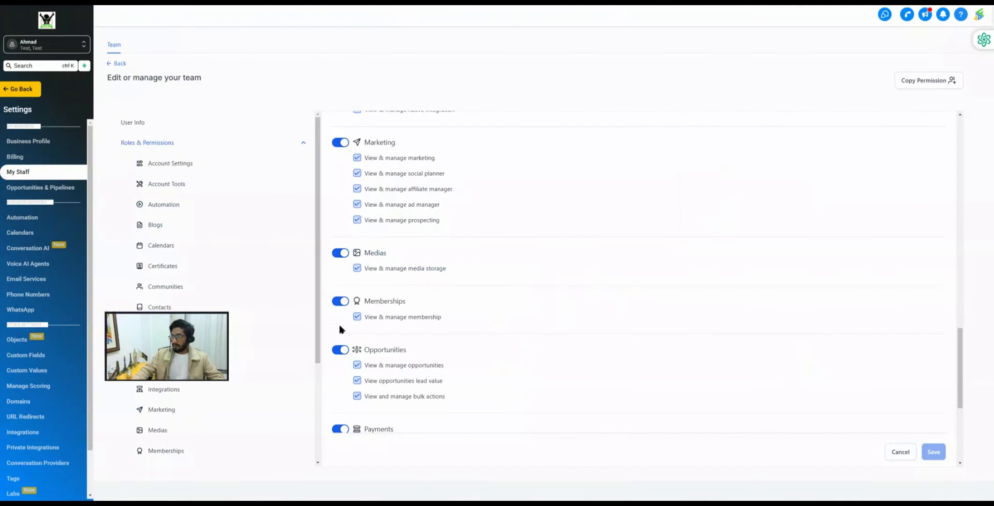
pyautogui.scroll(-1, 389, 313)
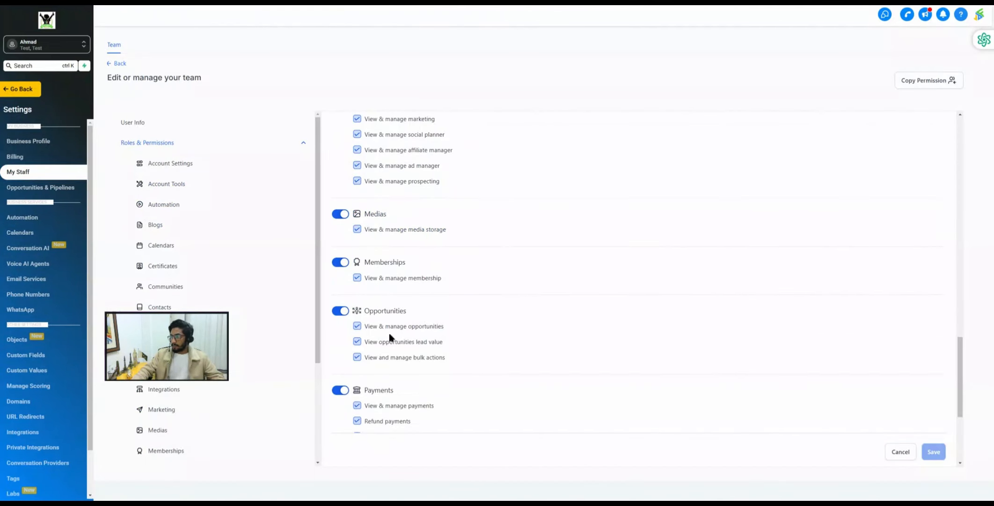
pyautogui.scroll(-1, 390, 337)
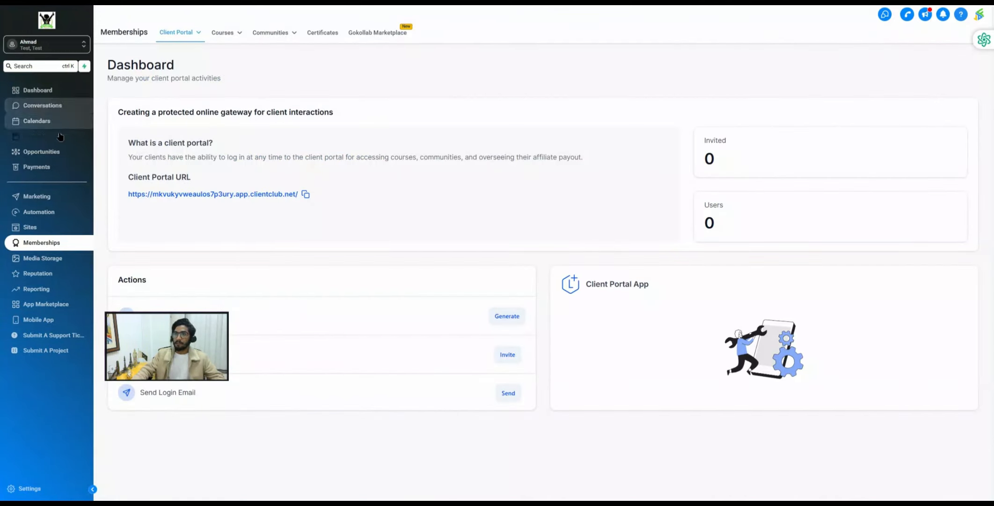
pyautogui.click(33, 157)
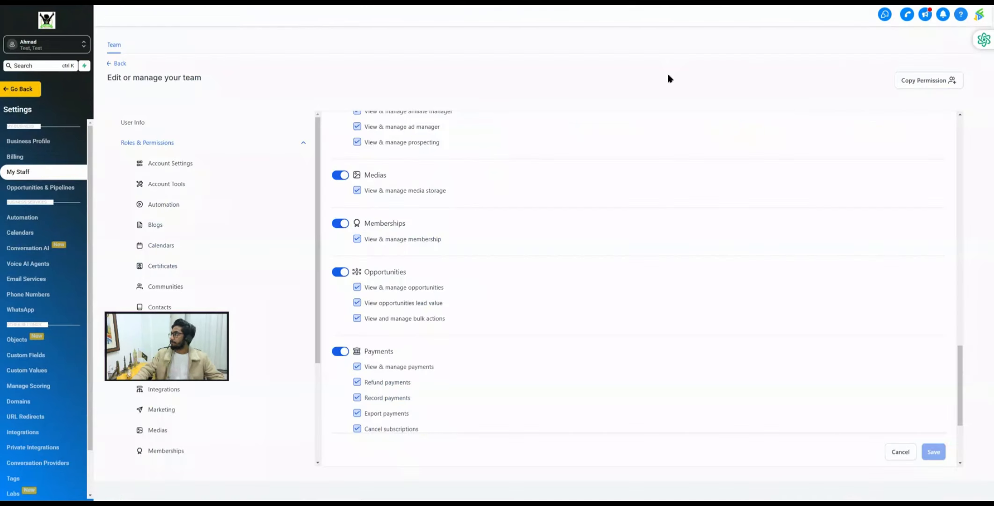
# Compare the Payments permission group with the sections of the account's Payments area in the other browser tab
pyautogui.scroll(-2, 395, 342)
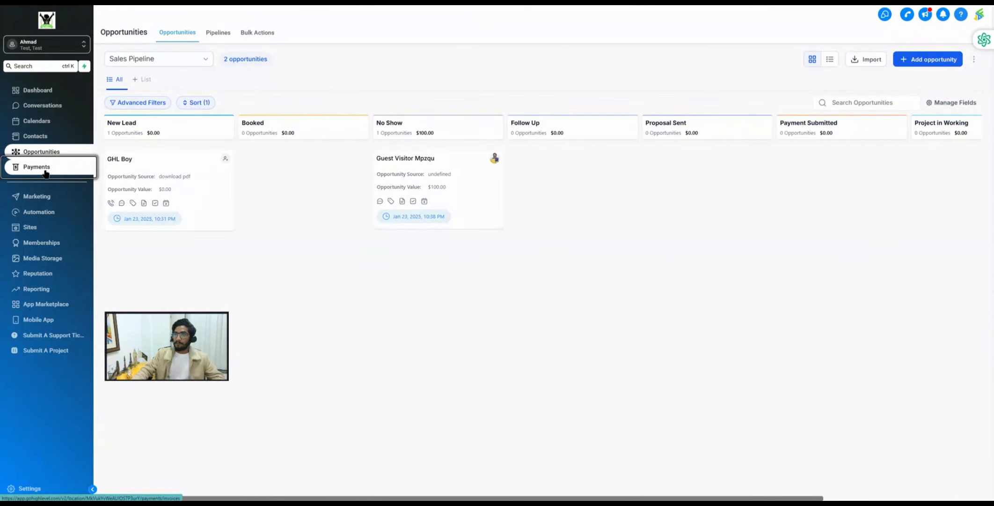
pyautogui.click(45, 173)
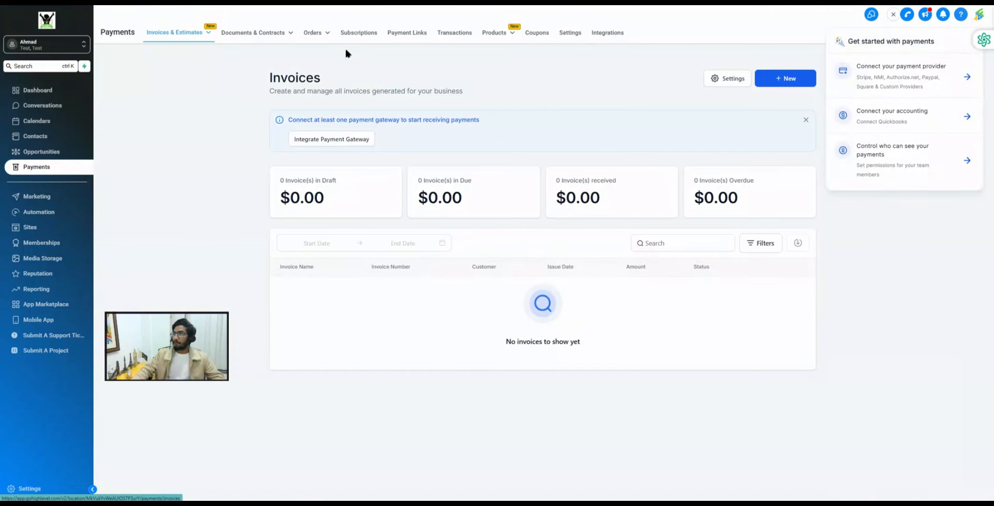
pyautogui.moveTo(495, 38)
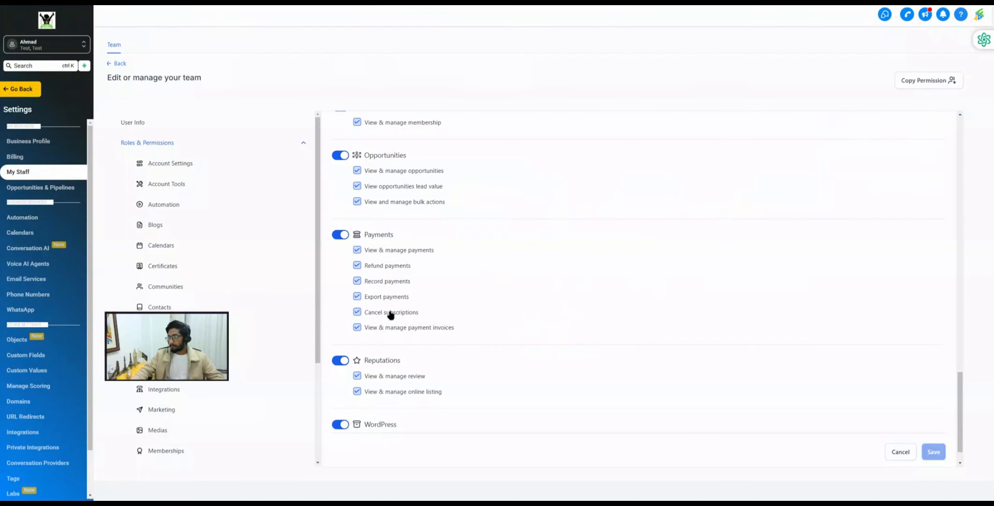
# Compare the Reputations and WordPress permissions with the account's Reputation, Marketing and Sites areas in the other browser tab
pyautogui.scroll(-1, 390, 314)
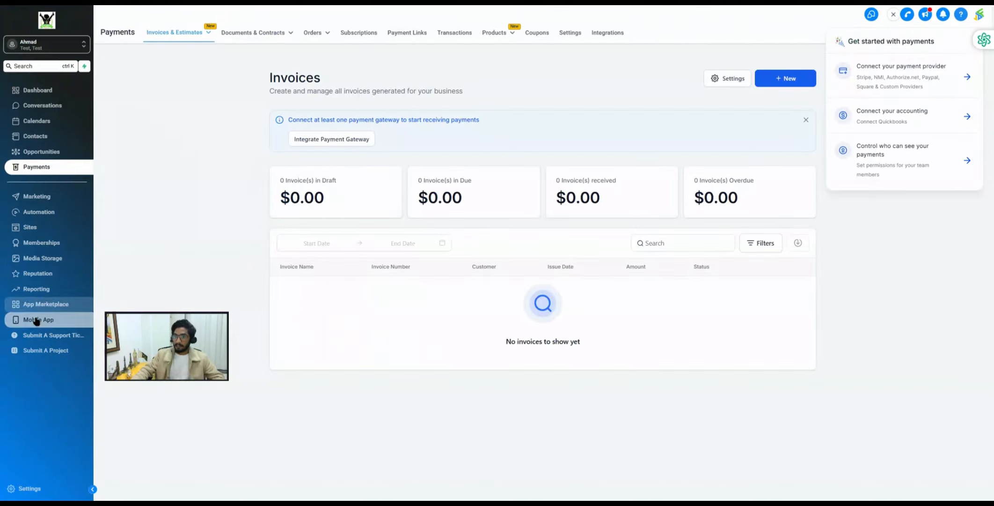
pyautogui.click(39, 276)
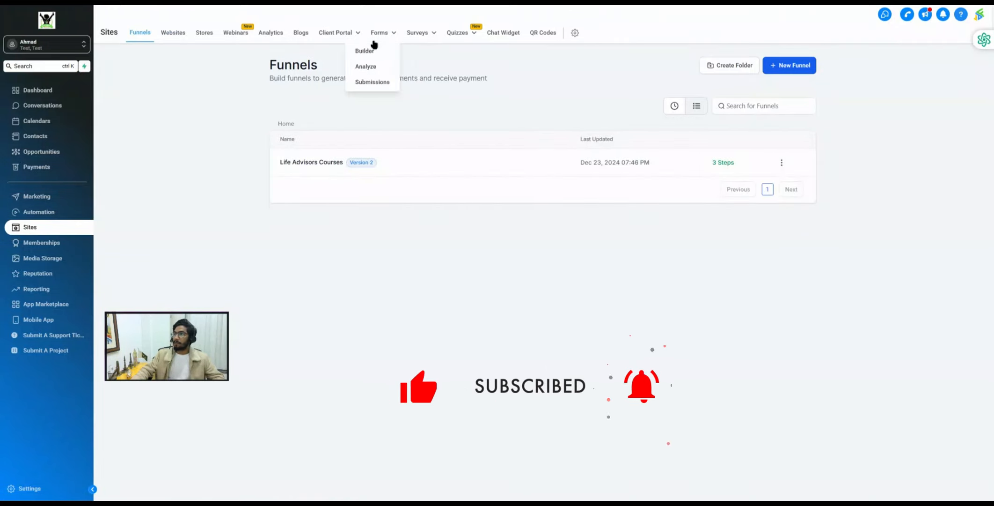
pyautogui.click(44, 197)
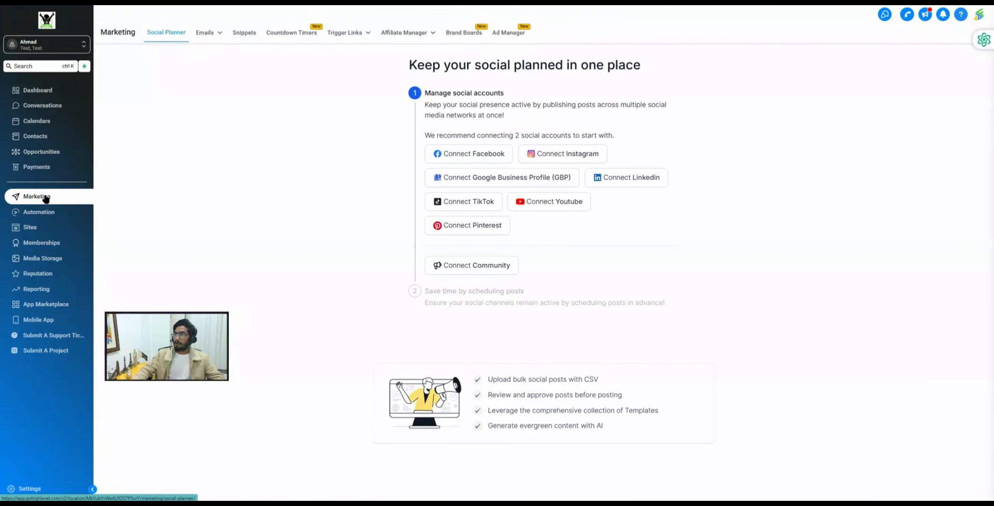
pyautogui.click(29, 232)
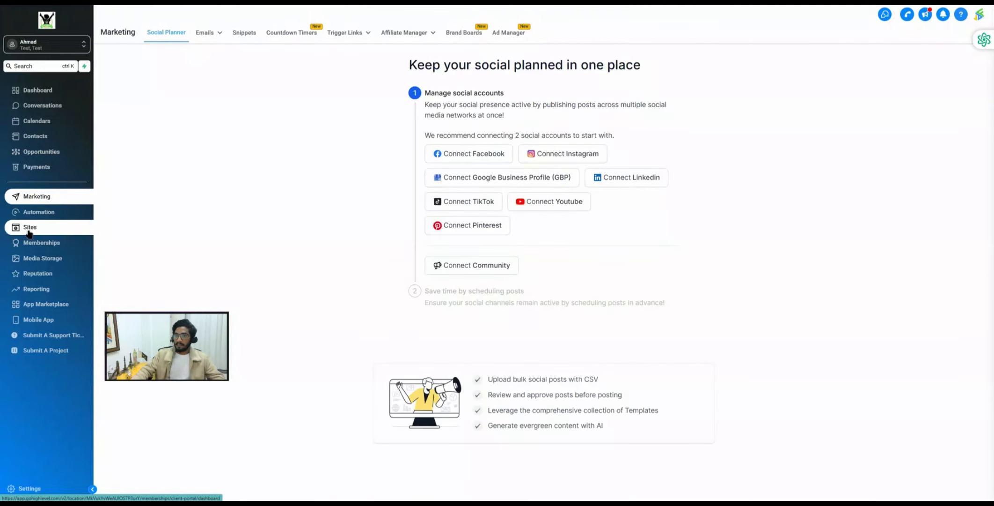
pyautogui.click(335, 33)
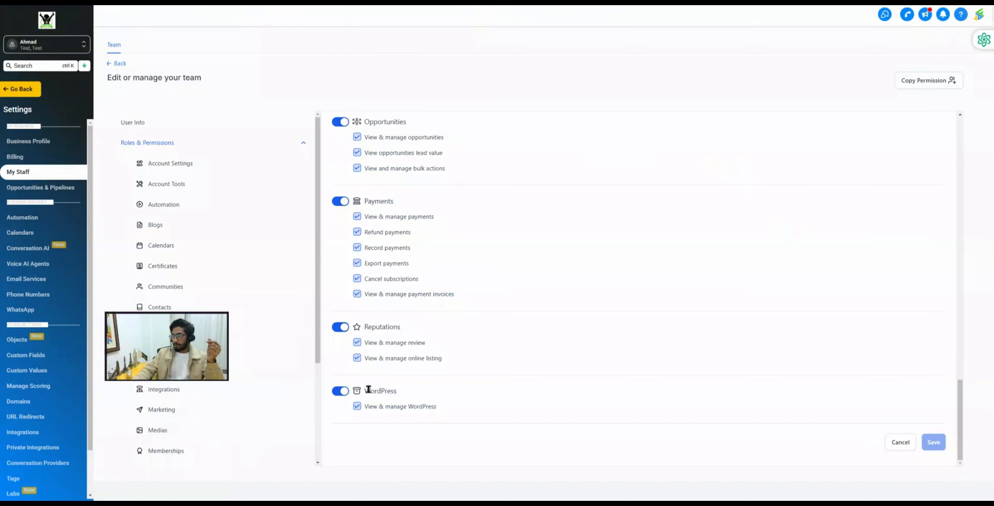
# View the available User Role options in the team member's Roles and Permissions, keeping Admin selected
pyautogui.scroll(20, 402, 394)
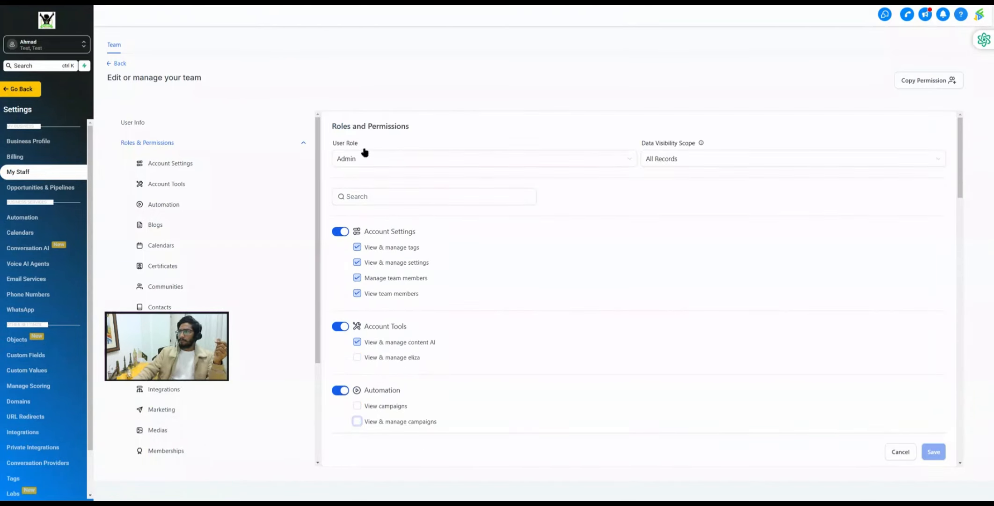
pyautogui.click(353, 159)
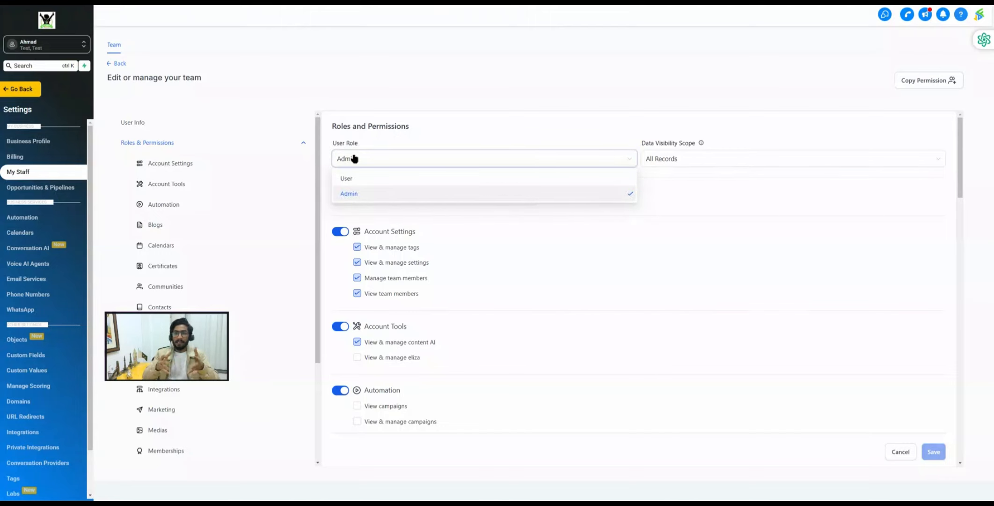
pyautogui.click(374, 109)
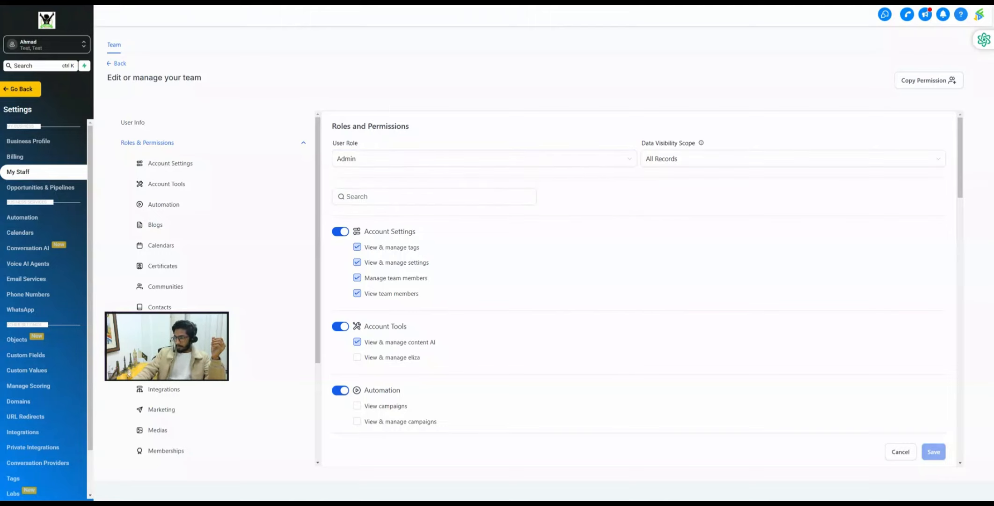
# Examine the Business Profile settings, including the logo and information fields, against the User and Admin feature comparison
pyautogui.hotkey('alt', 'Tab')
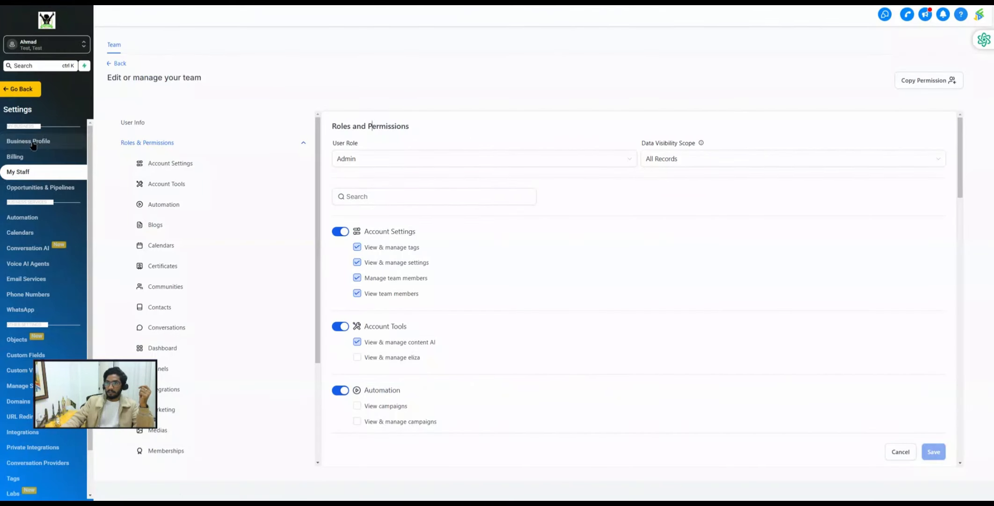
pyautogui.click(36, 143)
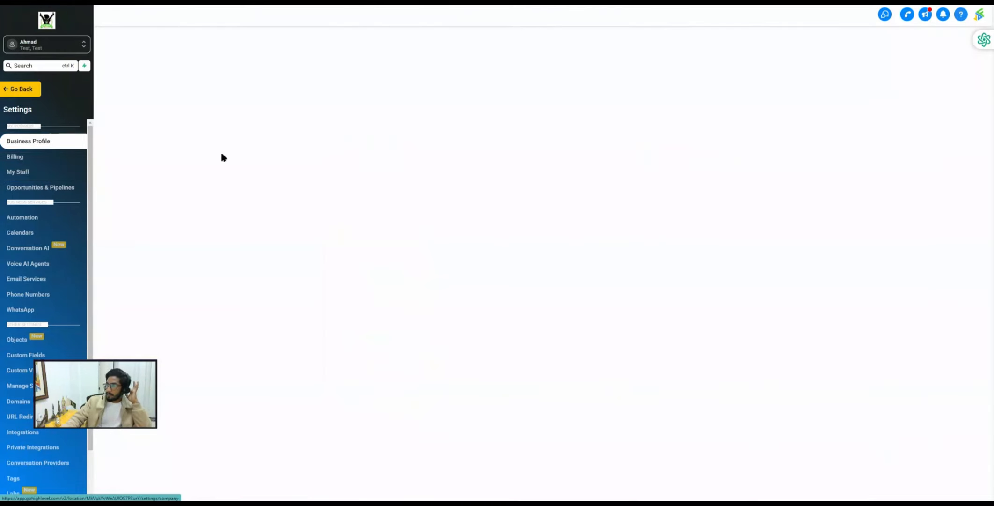
pyautogui.click(139, 263)
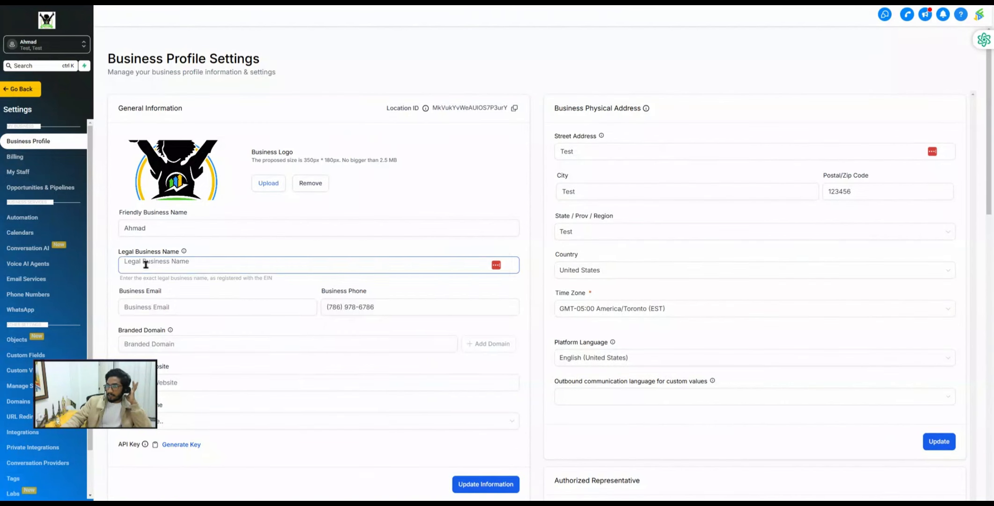
pyautogui.click(146, 227)
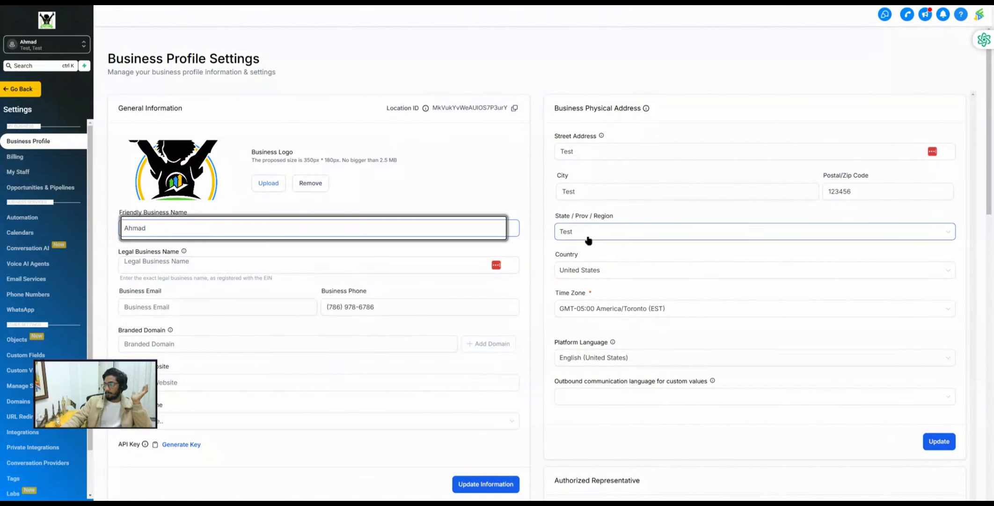
pyautogui.scroll(-3, 525, 219)
pyautogui.scroll(-2, 429, 187)
pyautogui.scroll(6, 429, 187)
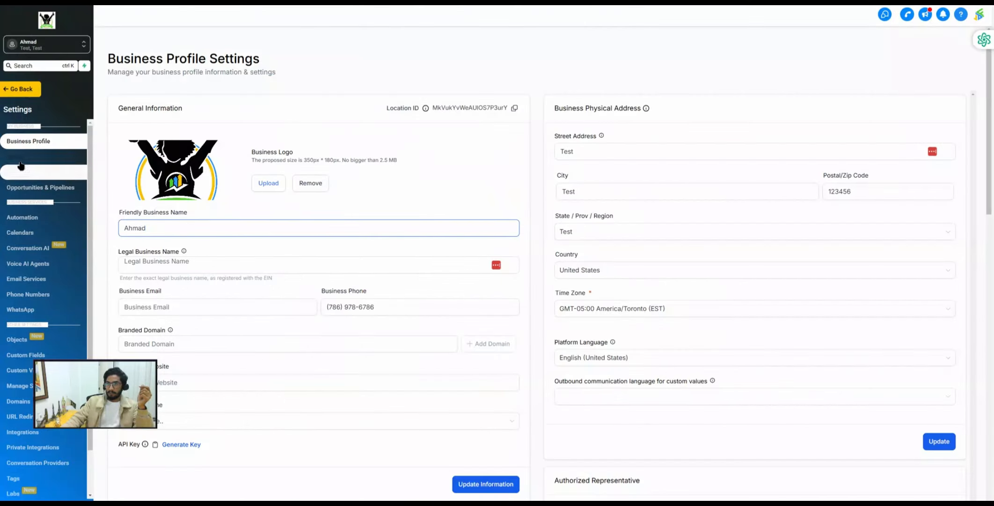
# Compare the My Staff, Contacts and Opportunities areas with the User and Admin feature comparison table
pyautogui.click(31, 173)
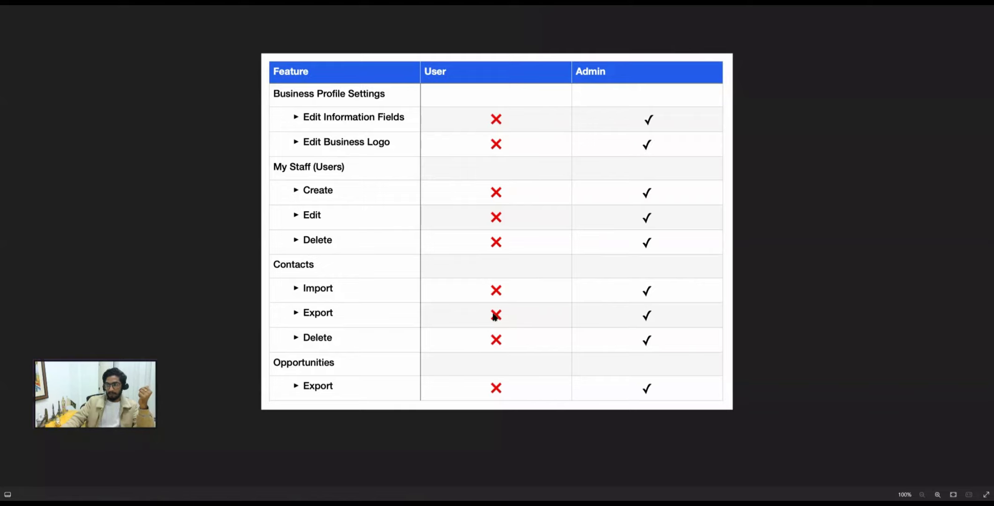
pyautogui.hotkey('alt', 'Tab')
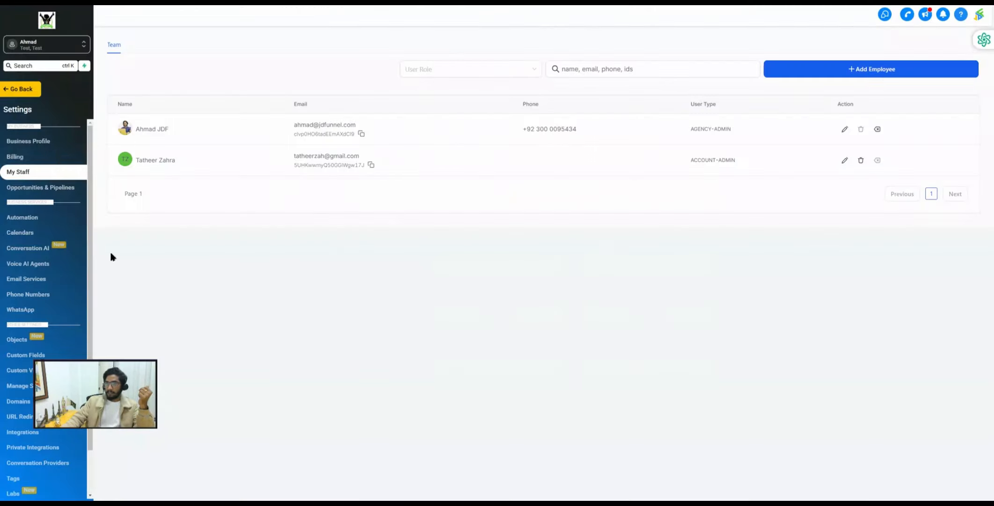
pyautogui.click(38, 88)
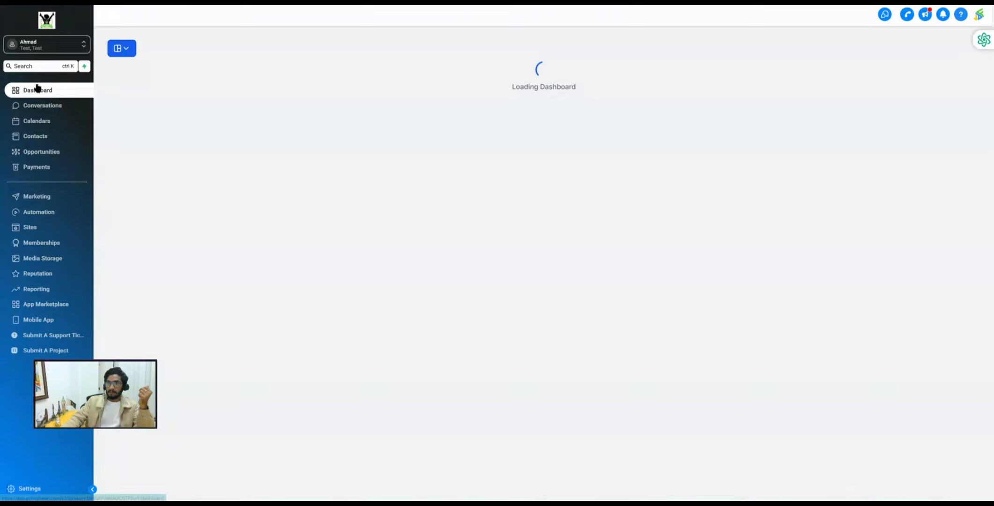
pyautogui.click(34, 136)
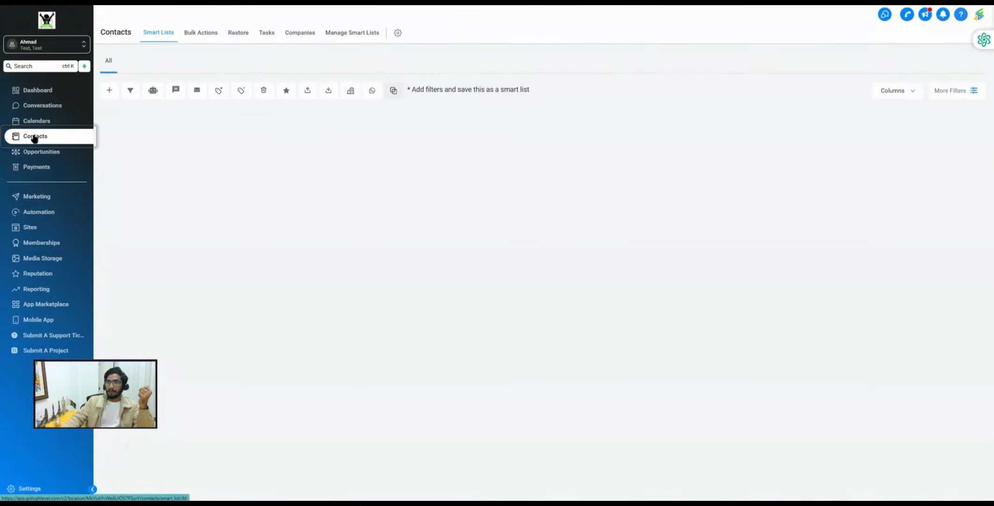
pyautogui.click(73, 121)
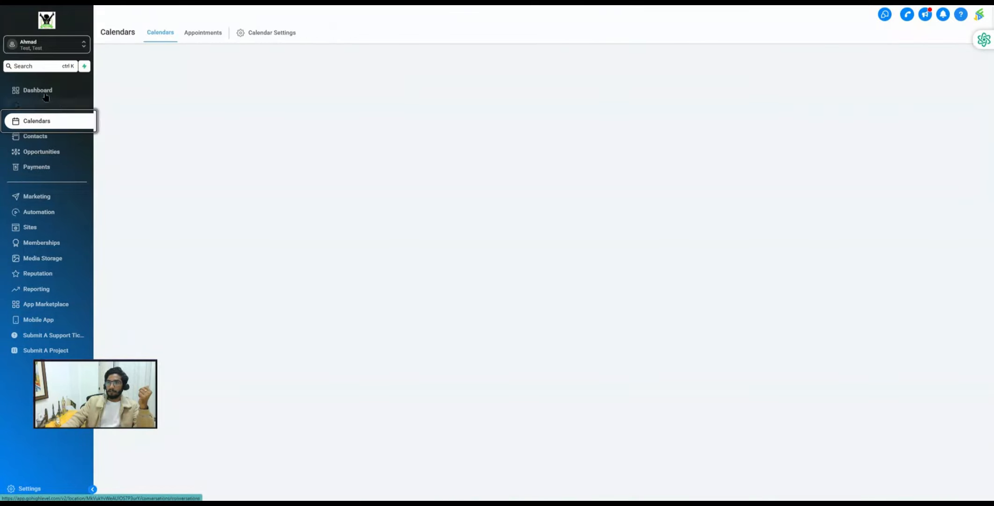
pyautogui.click(40, 136)
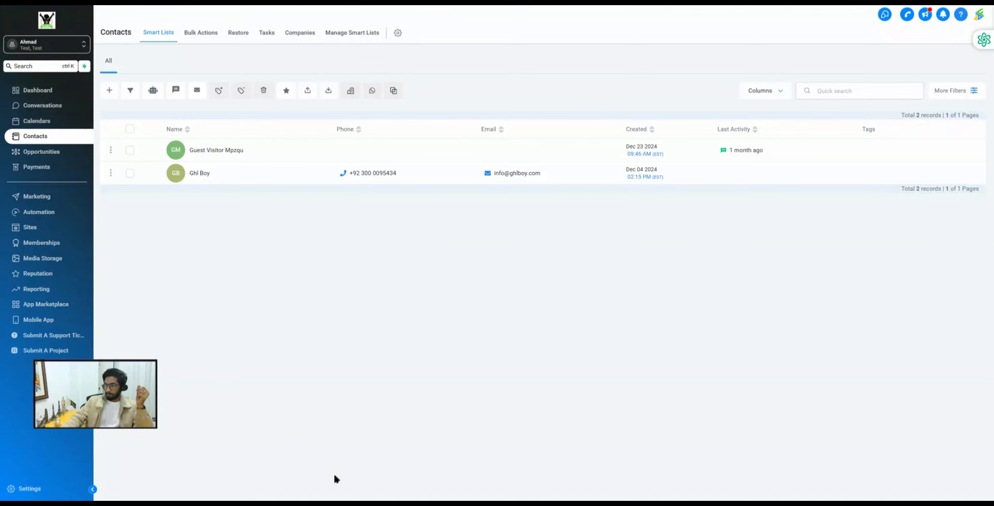
pyautogui.click(356, 503)
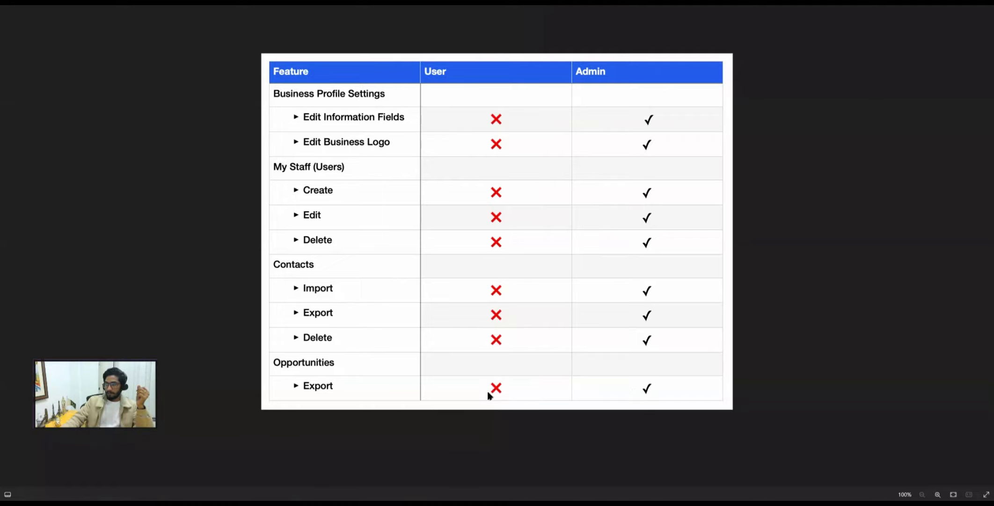
pyautogui.hotkey('alt', 'Tab')
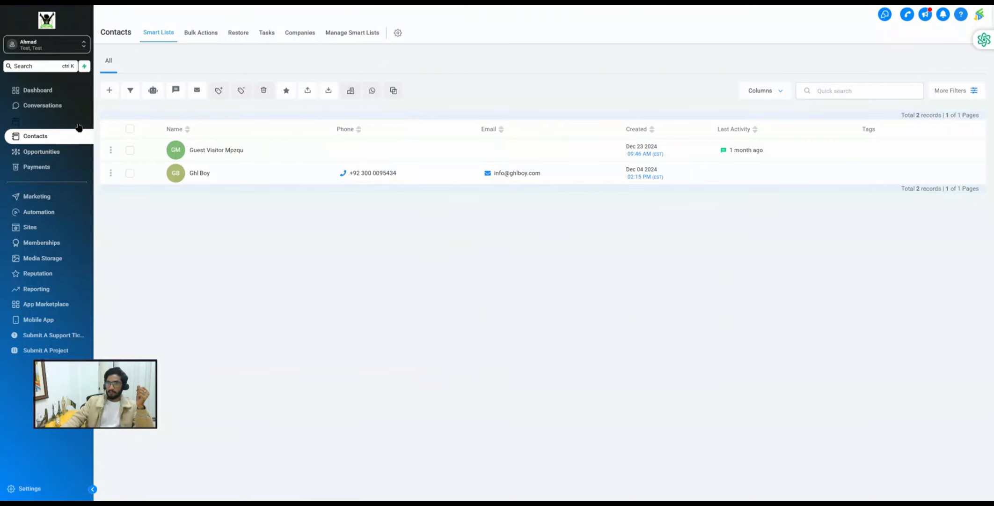
pyautogui.click(39, 152)
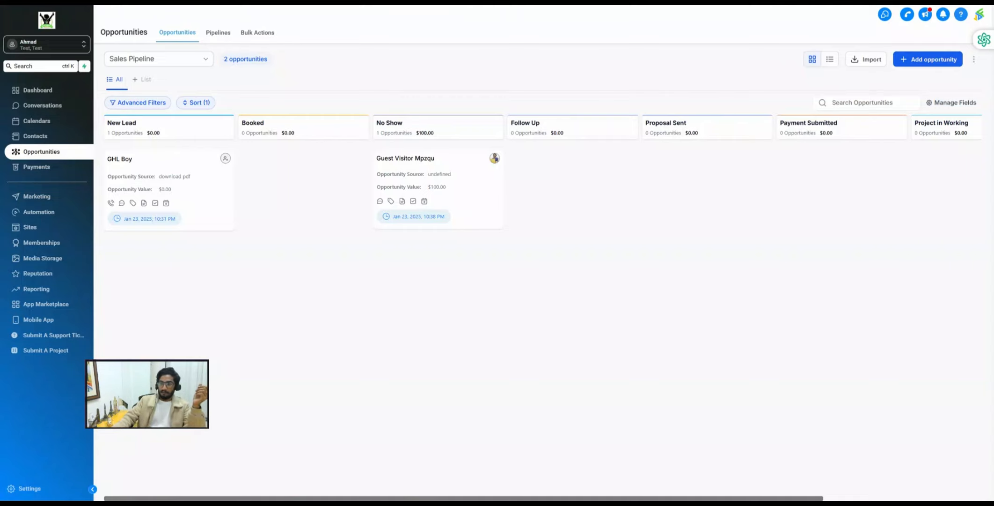
# Start adding a new employee in the My Staff settings and look over the User Info form
pyautogui.click(29, 487)
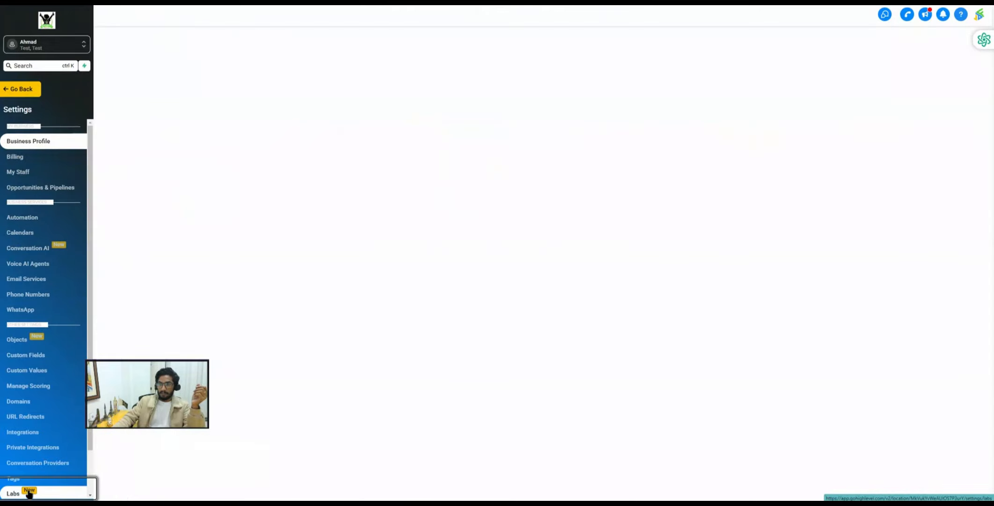
pyautogui.click(16, 174)
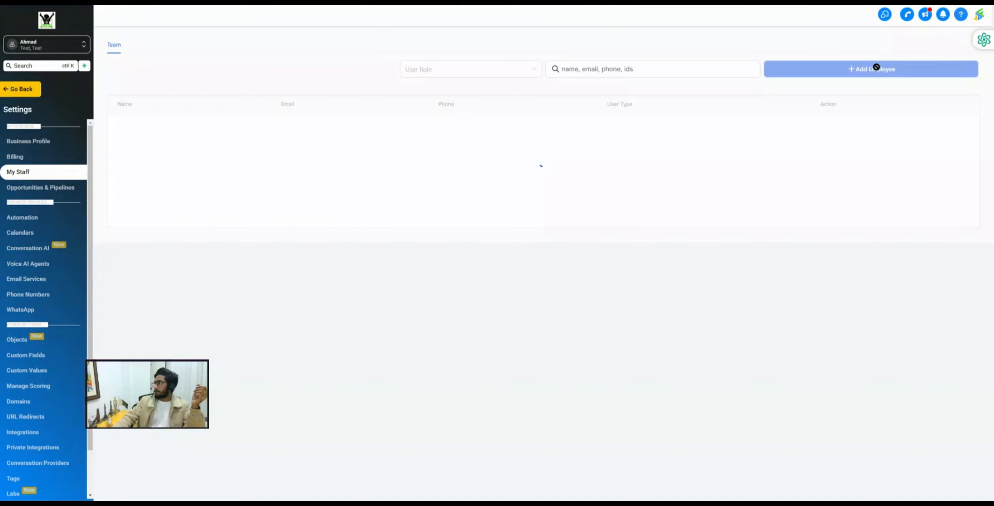
pyautogui.click(877, 69)
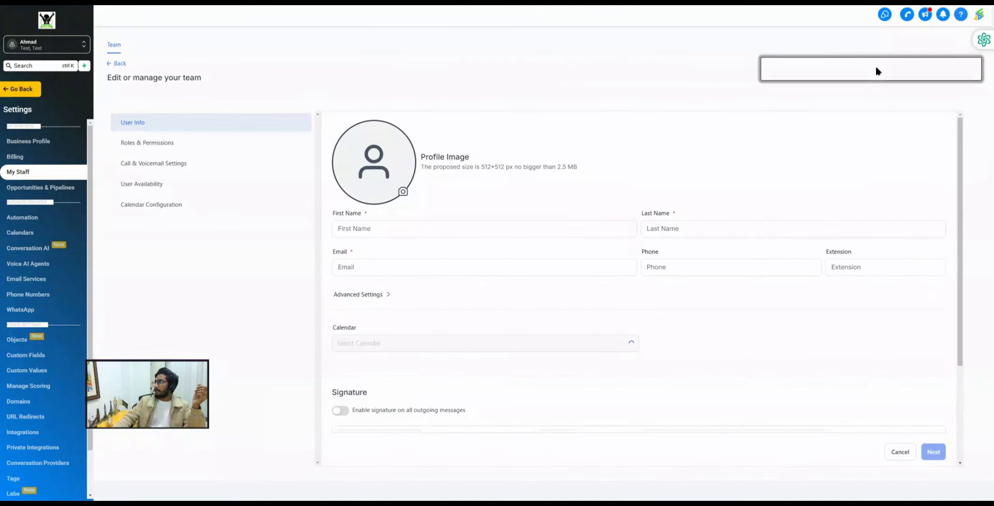
pyautogui.scroll(-3, 815, 143)
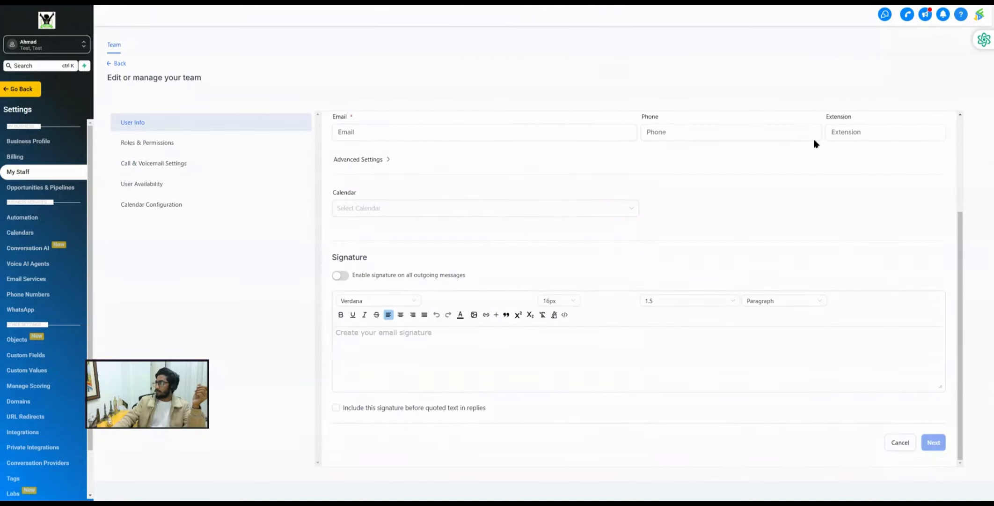
pyautogui.scroll(3, 815, 142)
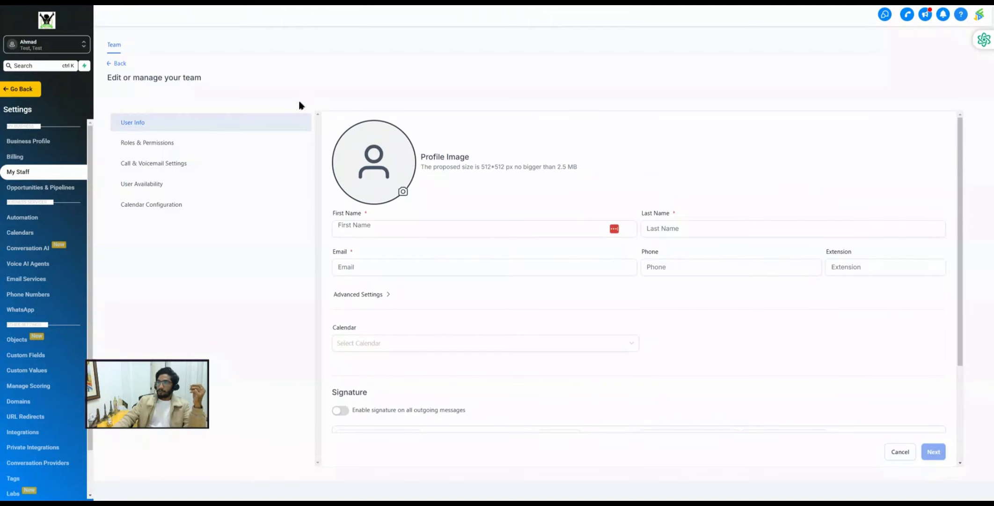
# Try out copying permissions from an existing user in the new employee's Roles & Permissions, and cancel without applying
pyautogui.click(140, 144)
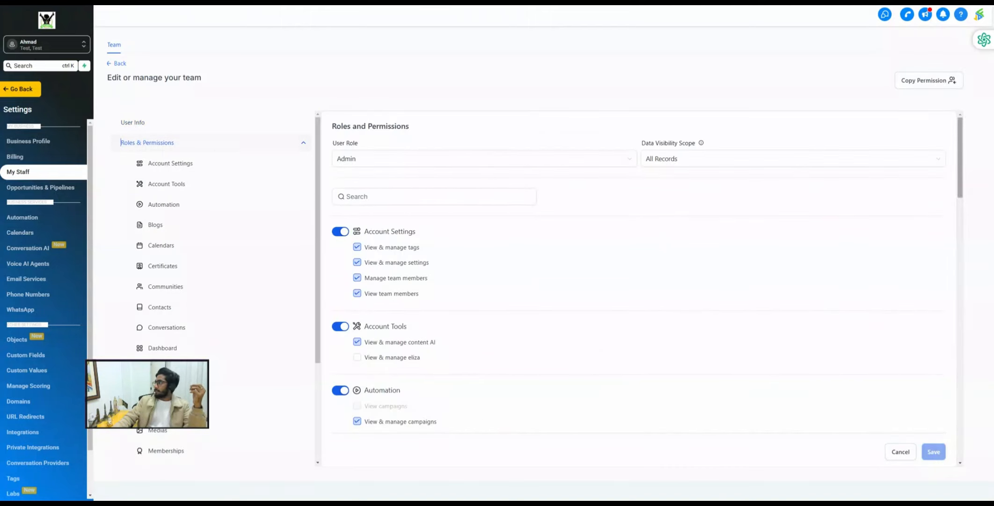
pyautogui.click(922, 84)
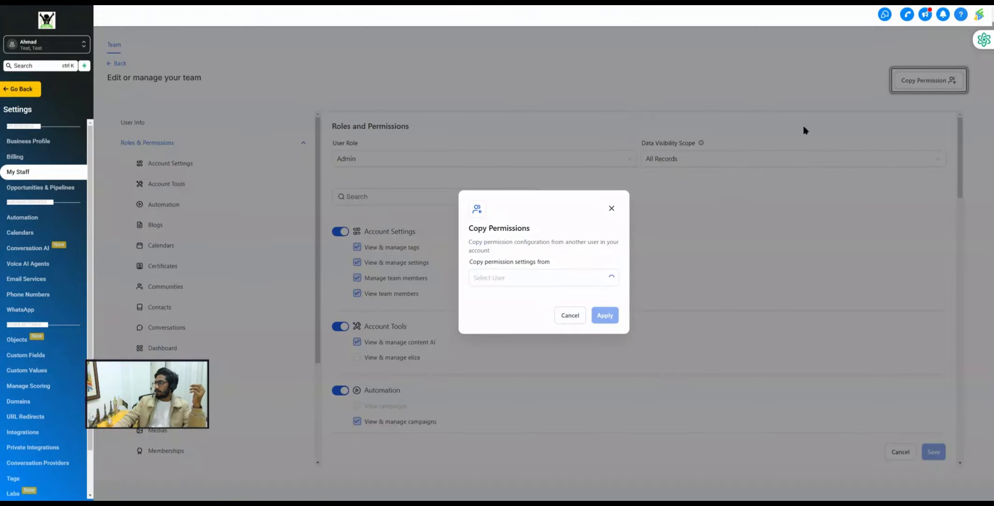
pyautogui.moveTo(468, 240); pyautogui.dragTo(495, 251)
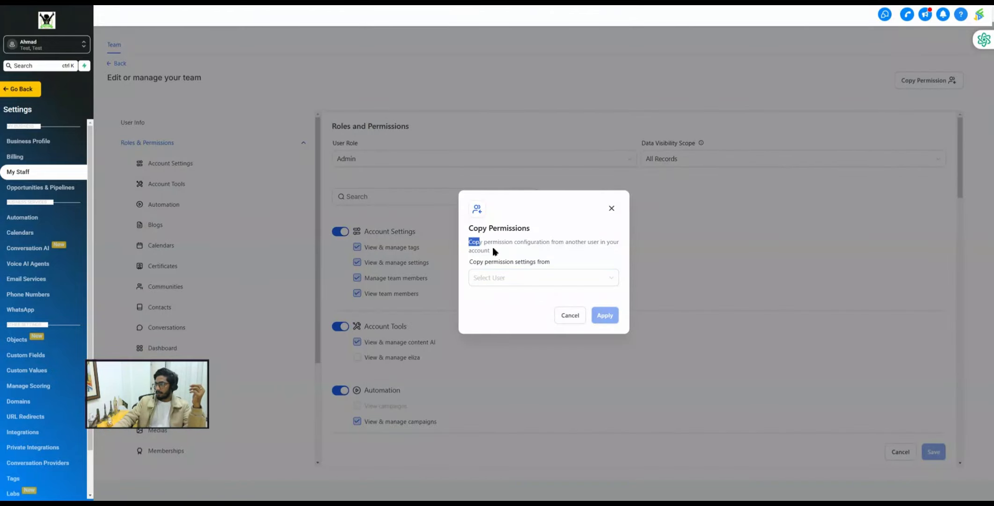
pyautogui.click(495, 252)
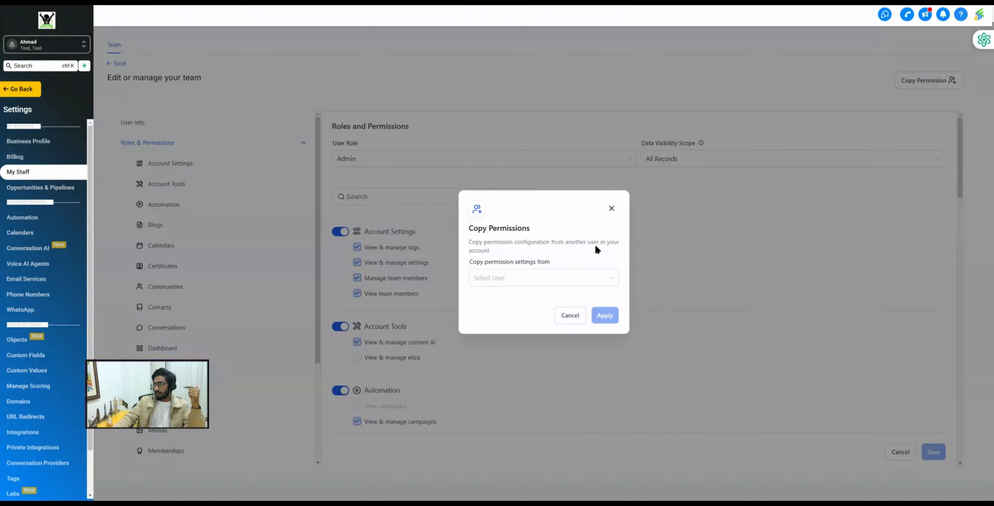
pyautogui.click(501, 278)
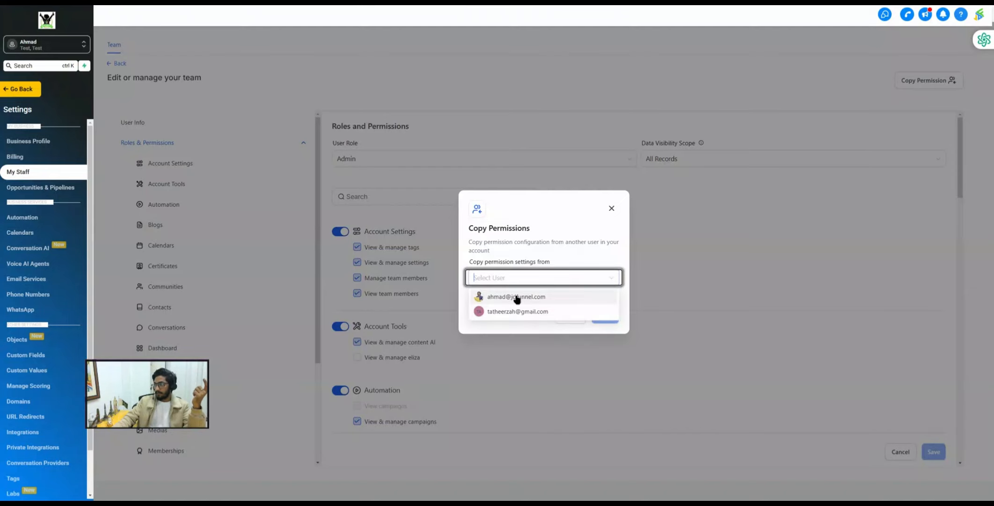
pyautogui.click(517, 297)
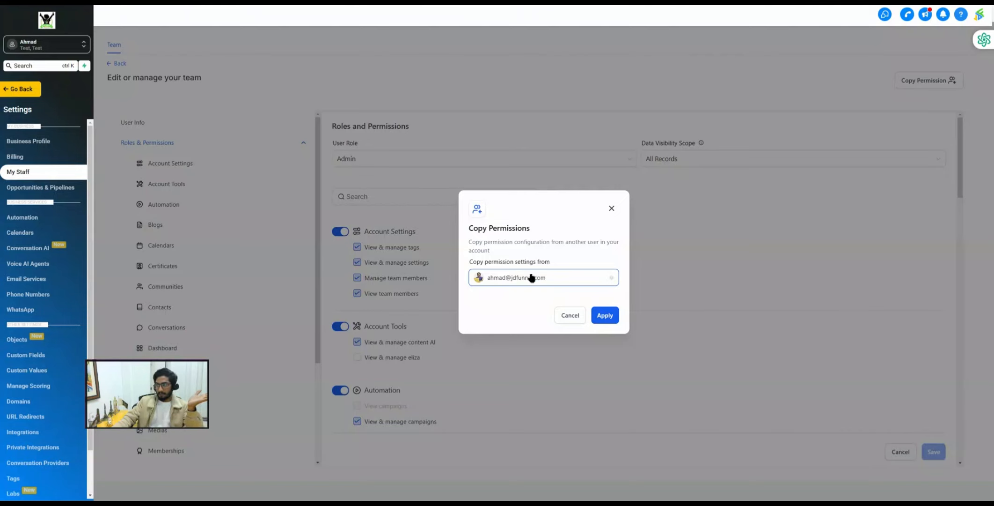
pyautogui.click(570, 315)
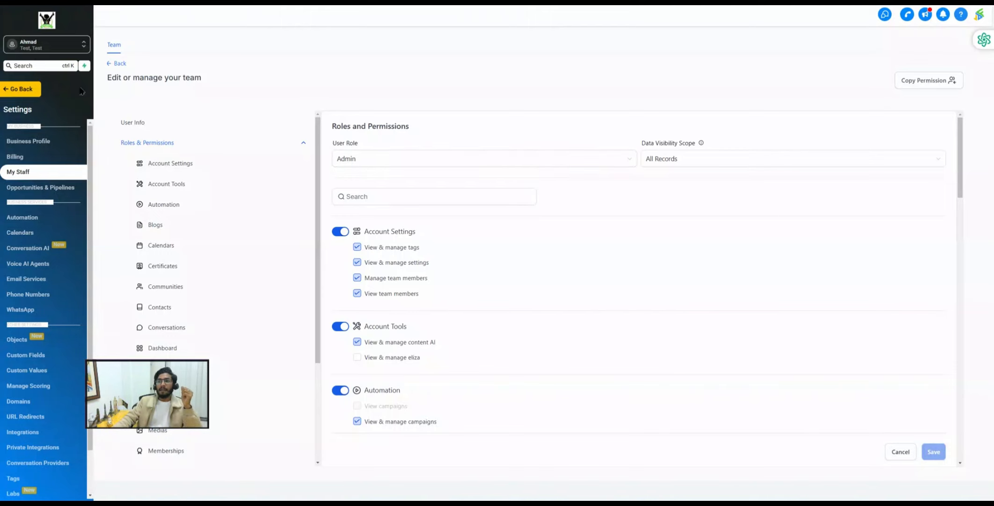
# Switch to the agency view and find the agency owner in the Team settings by searching for their email
pyautogui.click(33, 55)
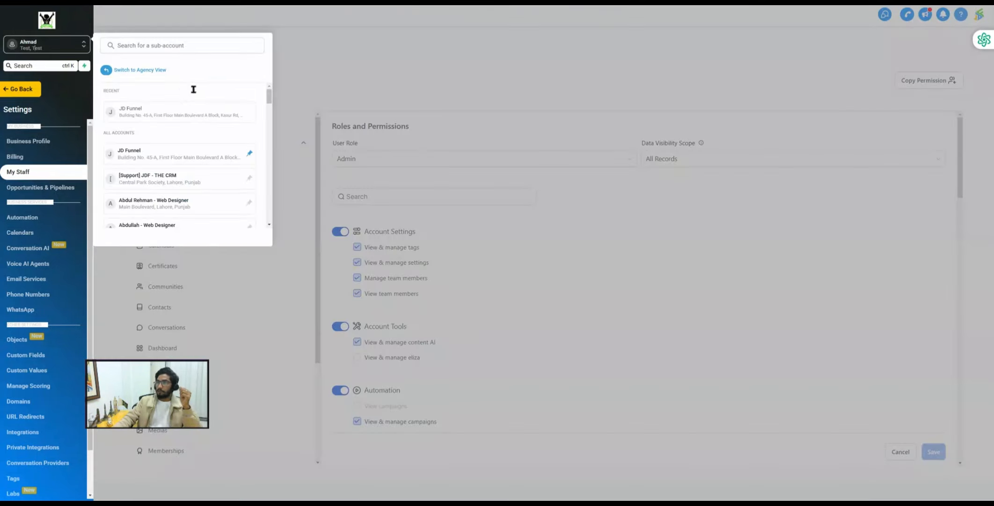
pyautogui.click(150, 74)
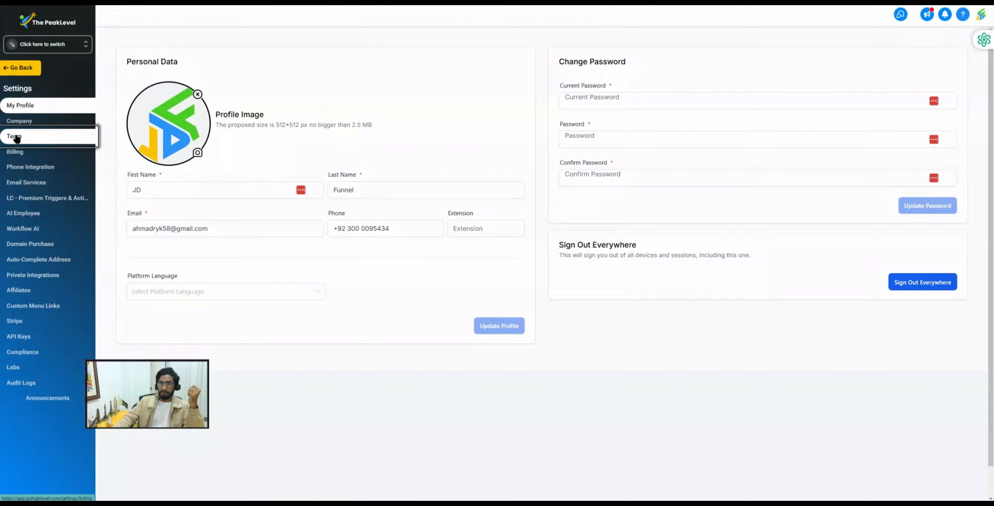
pyautogui.click(18, 139)
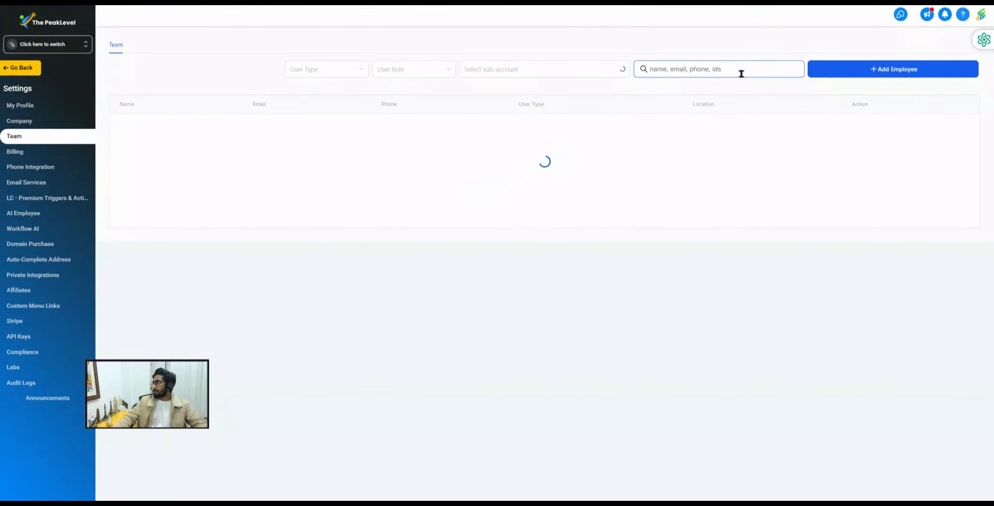
pyautogui.click(741, 73)
pyautogui.write('ahmadryk')
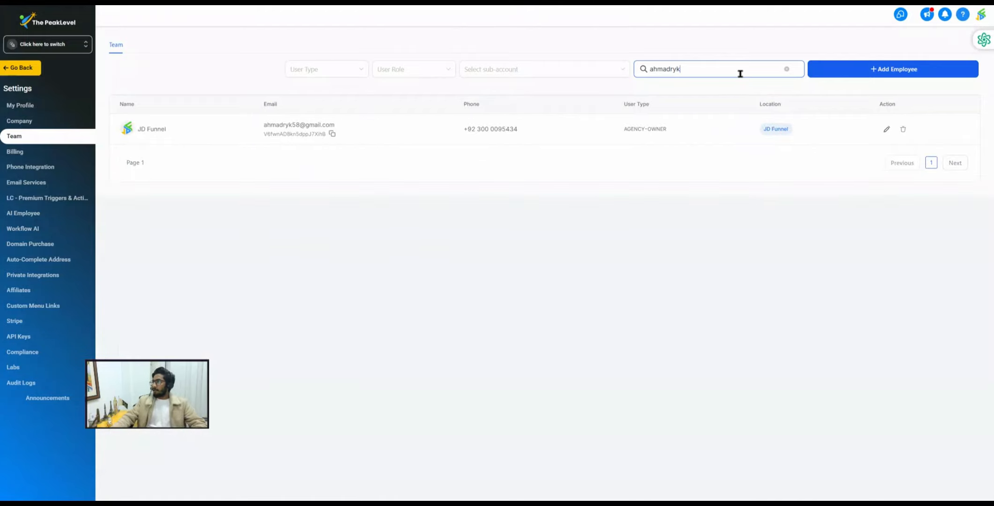
pyautogui.moveTo(669, 133); pyautogui.dragTo(623, 130)
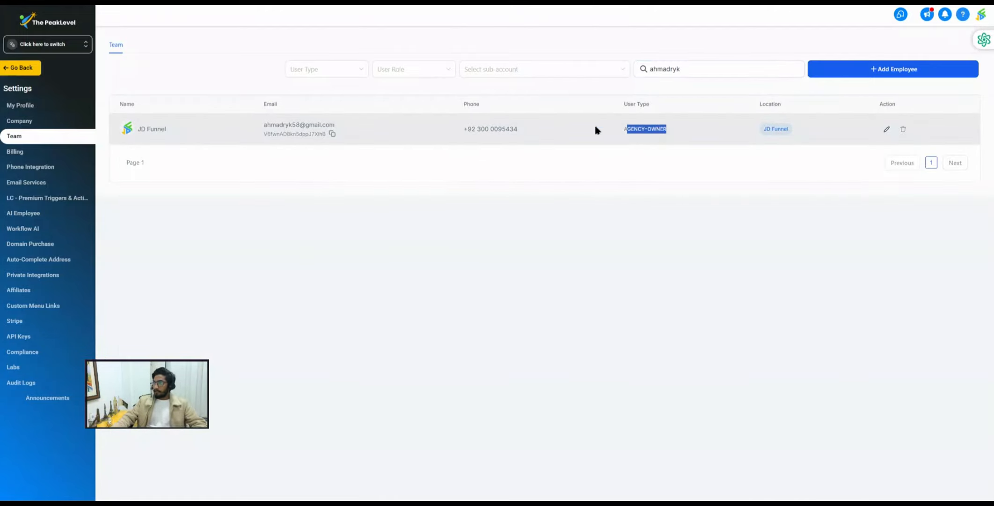
# Open the agency owner's team record and compare its User Info with the signed-in profile
pyautogui.click(886, 129)
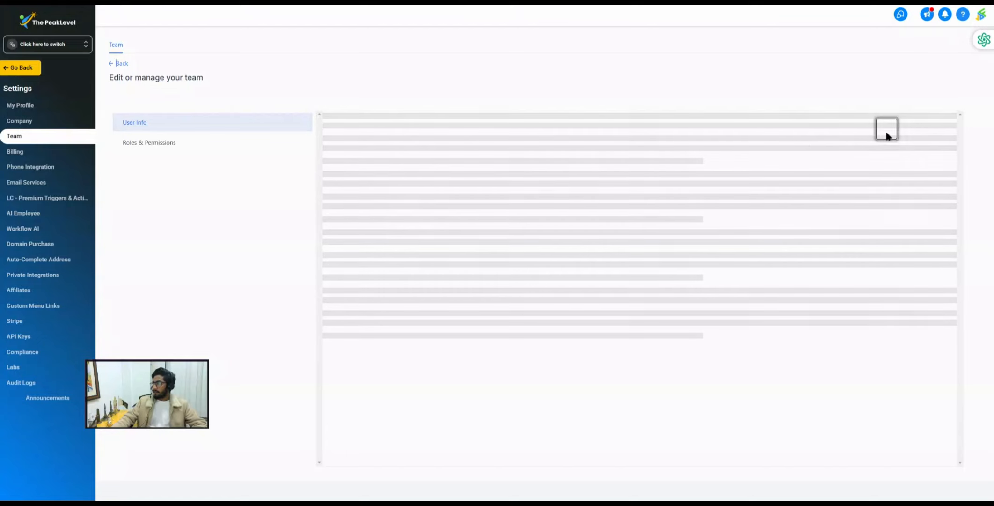
pyautogui.click(352, 267)
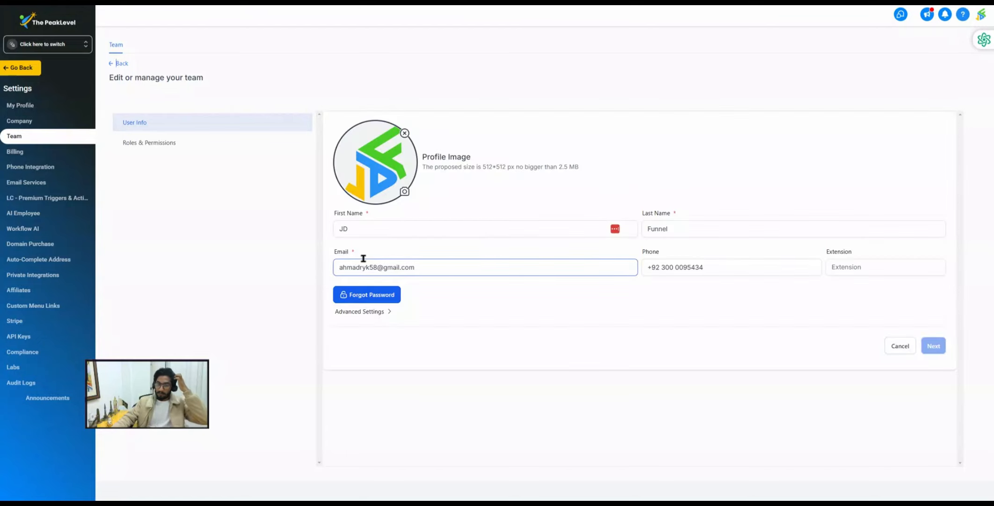
pyautogui.click(981, 14)
pyautogui.moveTo(943, 45); pyautogui.dragTo(882, 45)
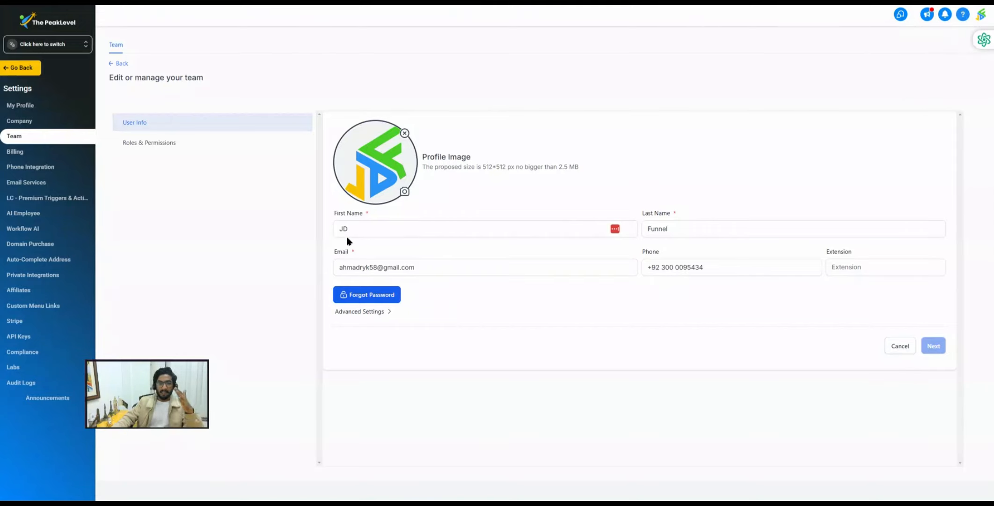
# View the Transfer Ownership choices in the agency owner's Roles & Permissions and return to the team list
pyautogui.click(145, 142)
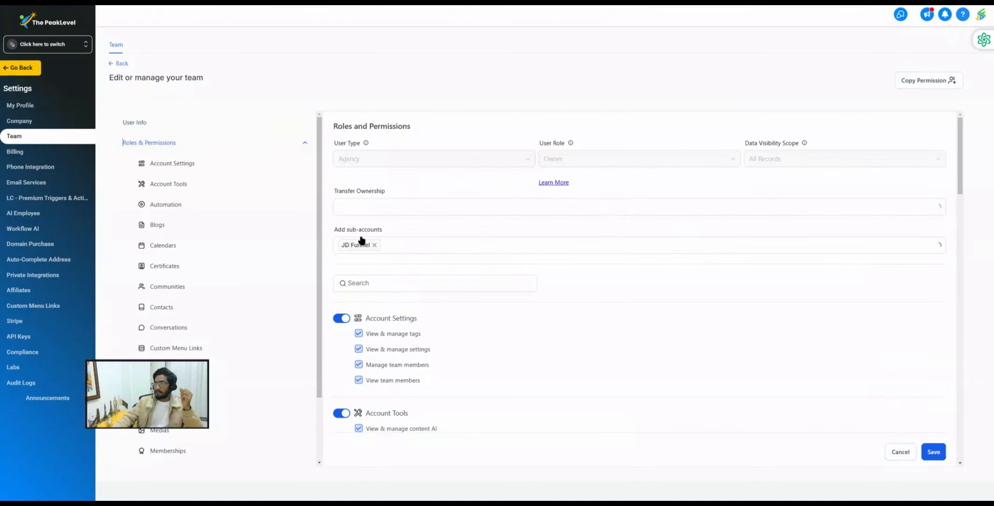
pyautogui.moveTo(338, 193); pyautogui.dragTo(381, 194)
pyautogui.click(389, 210)
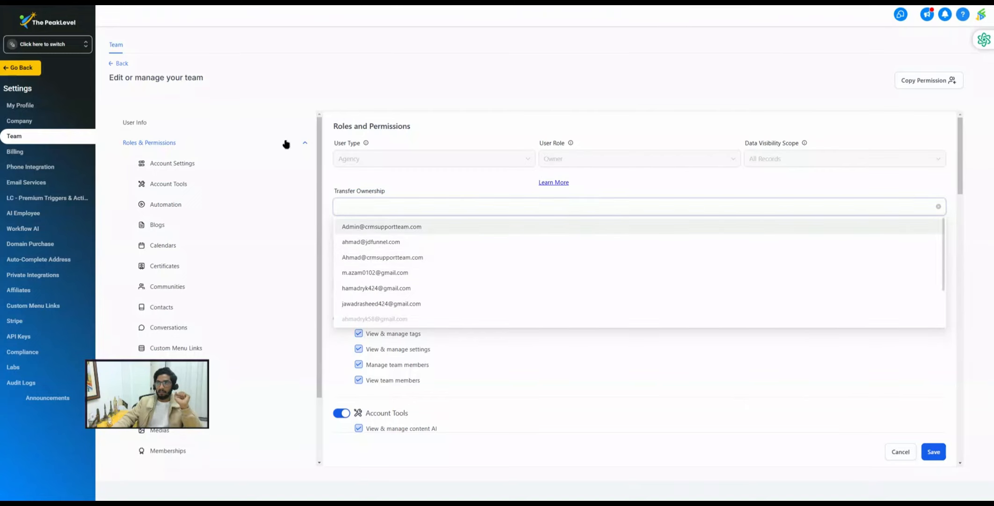
pyautogui.click(122, 63)
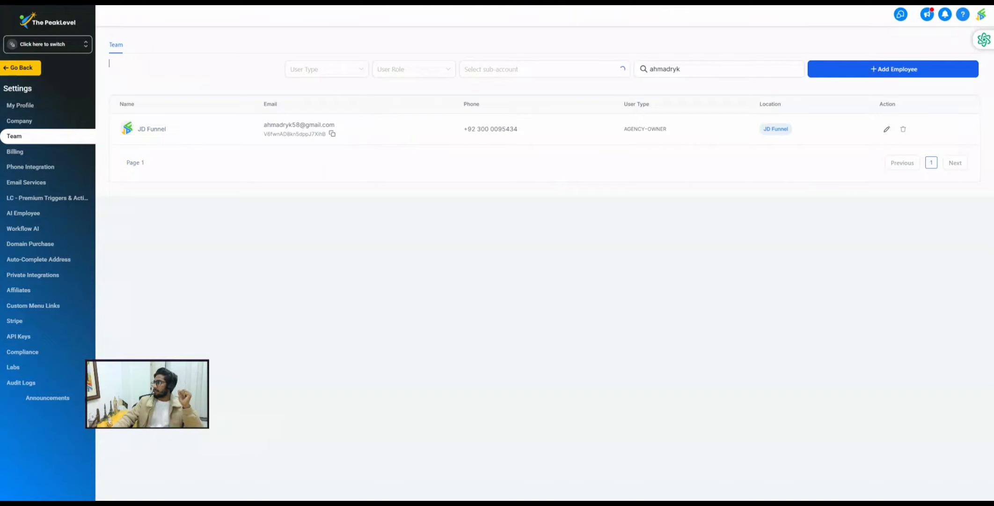
# Start adding a new employee at agency level and look over the User Info form and its Advanced Settings
pyautogui.click(885, 69)
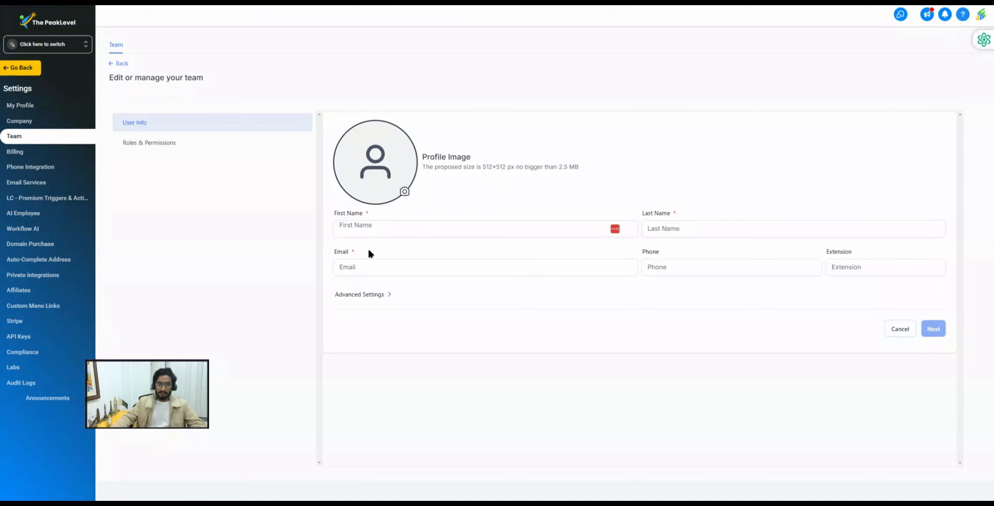
pyautogui.click(347, 229)
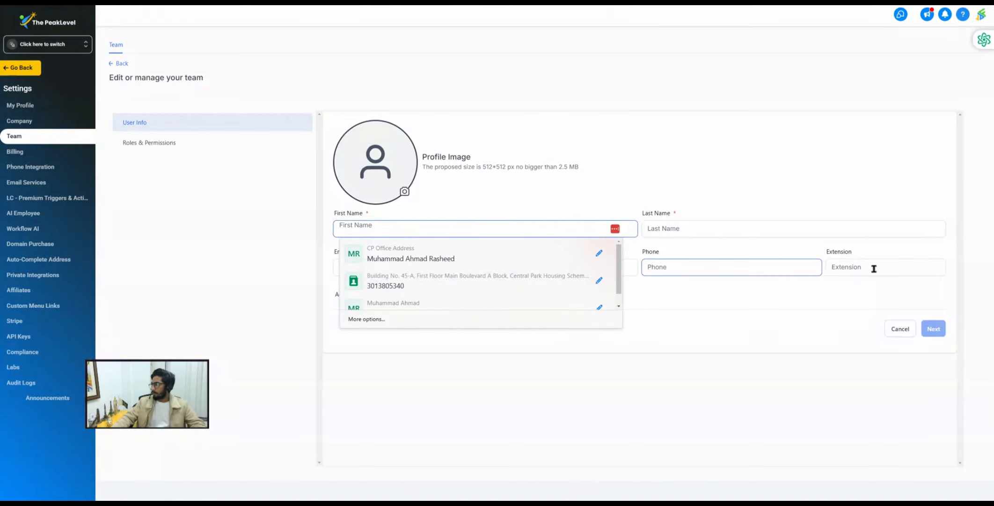
pyautogui.click(279, 314)
pyautogui.click(368, 298)
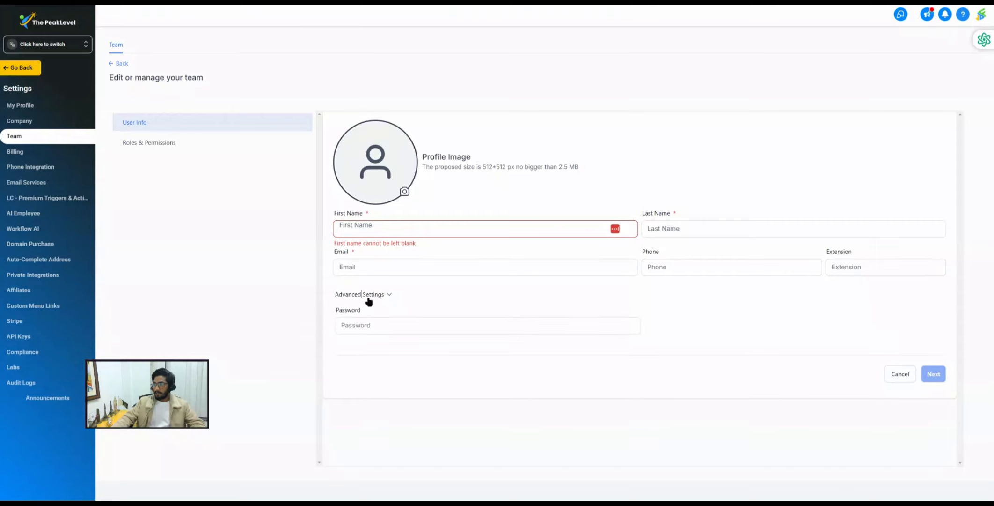
pyautogui.click(389, 296)
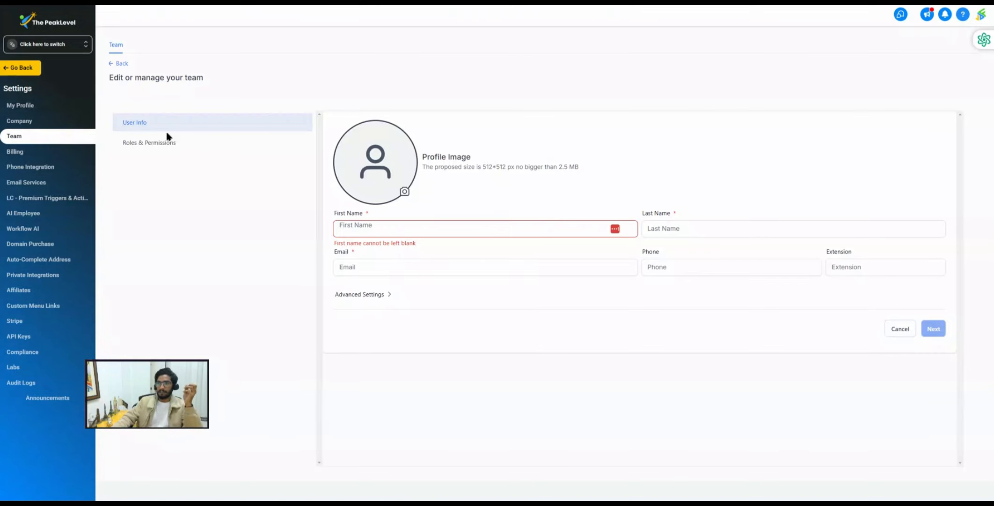
# View the User Type options in the new employee's Roles & Permissions, keeping Agency selected
pyautogui.click(124, 146)
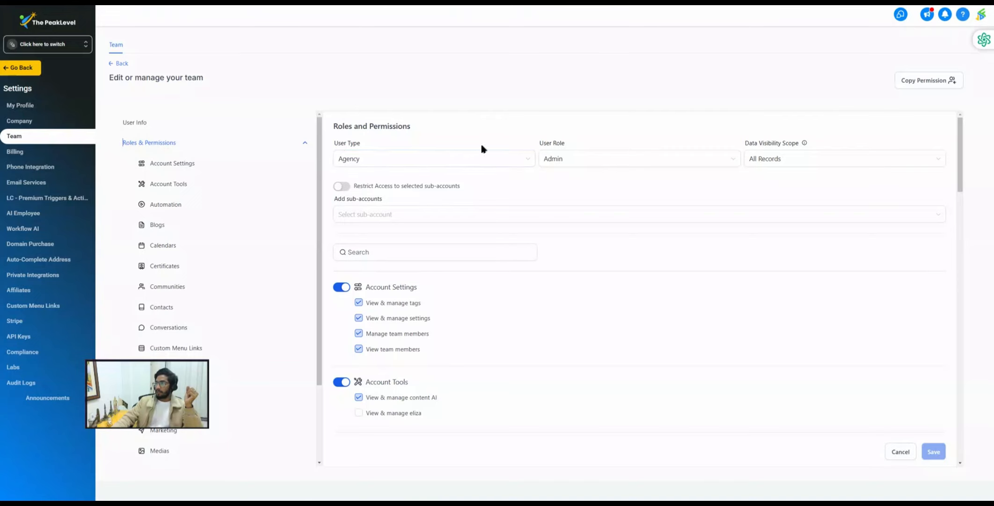
pyautogui.tripleClick(341, 146)
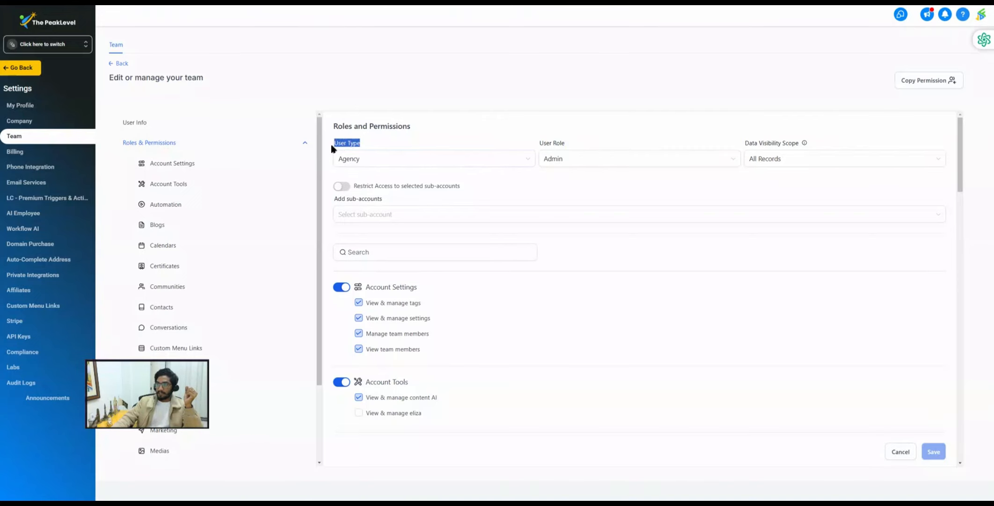
pyautogui.click(356, 164)
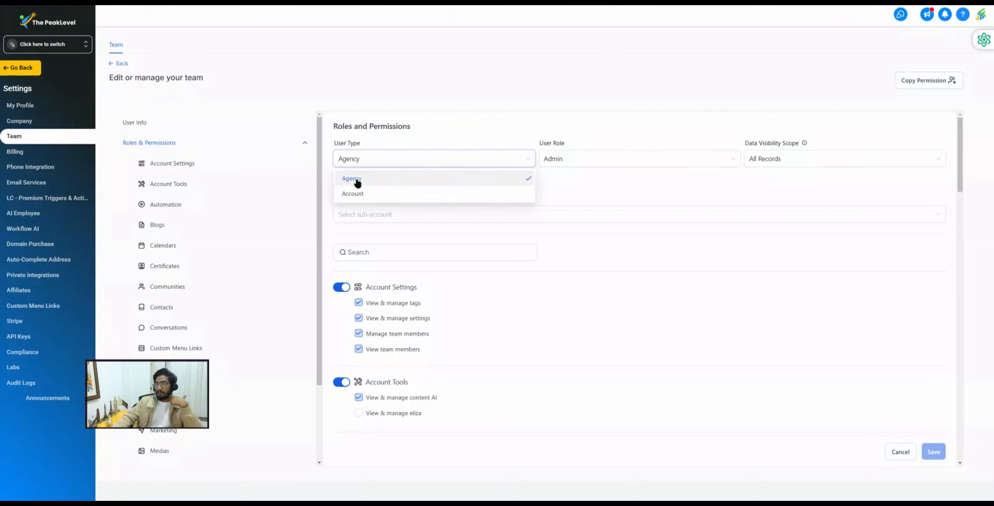
pyautogui.click(352, 181)
pyautogui.click(355, 162)
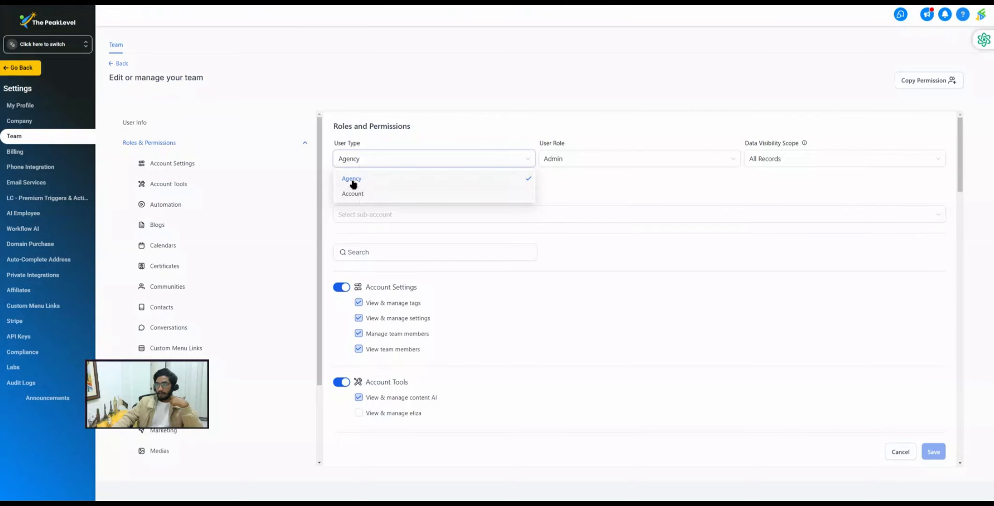
pyautogui.click(355, 162)
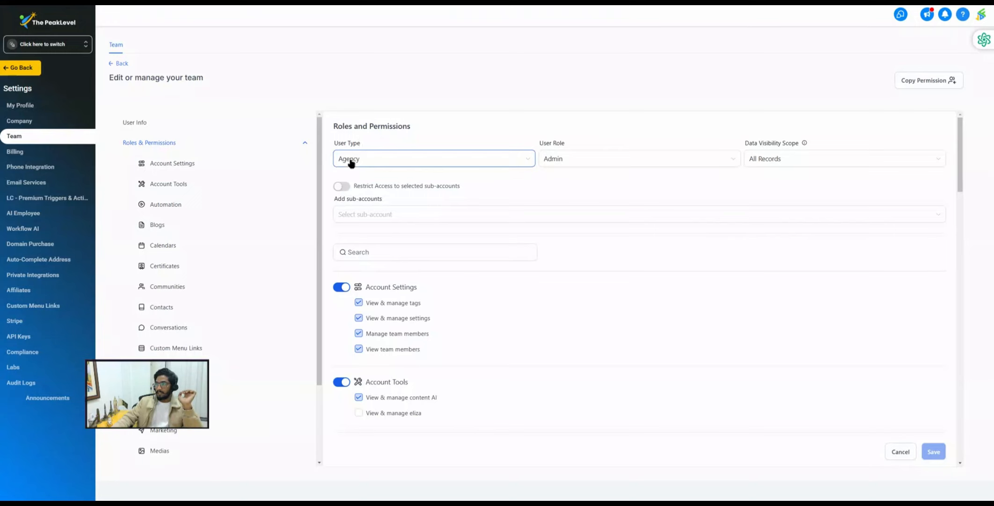
# Try the User role with the Agency and Account user types, and set the role to Admin under Account
pyautogui.click(552, 159)
pyautogui.click(557, 182)
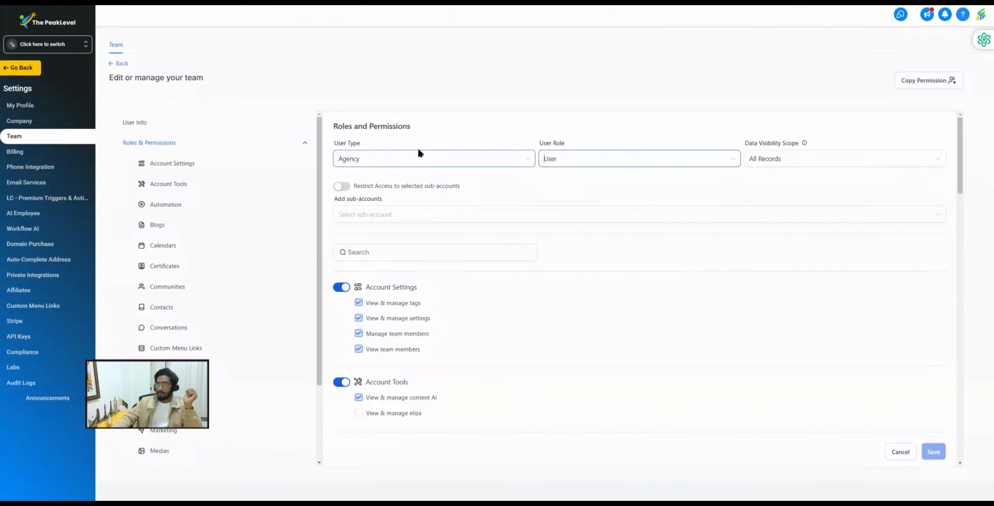
pyautogui.click(341, 160)
pyautogui.click(357, 196)
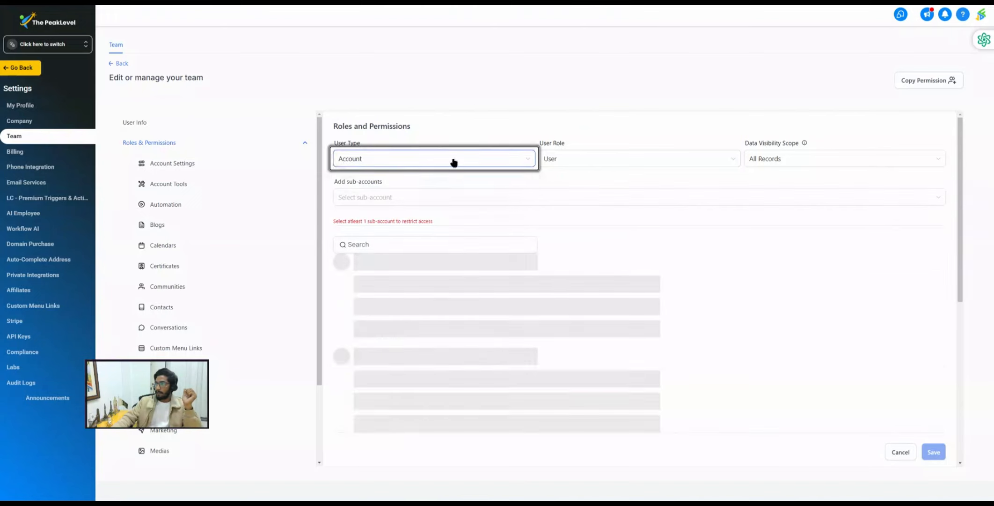
pyautogui.click(560, 159)
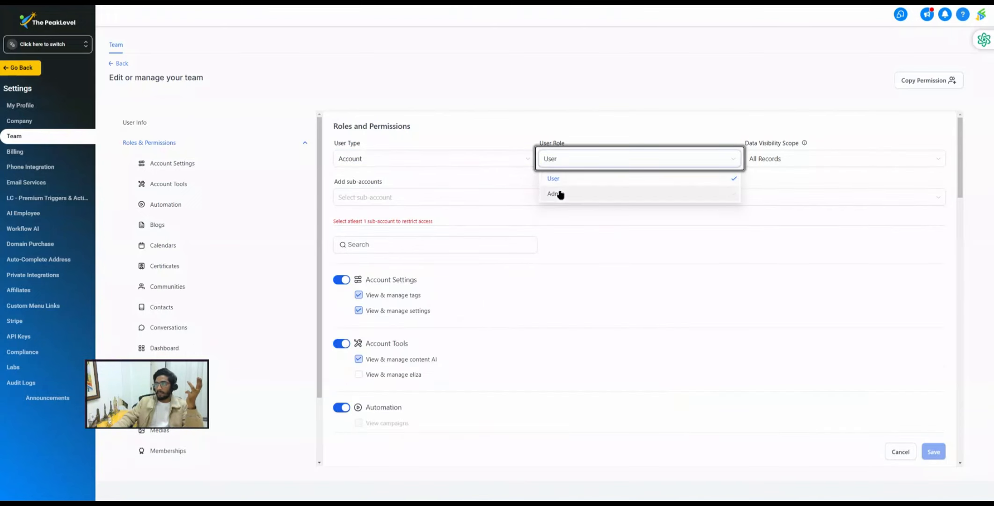
pyautogui.click(557, 194)
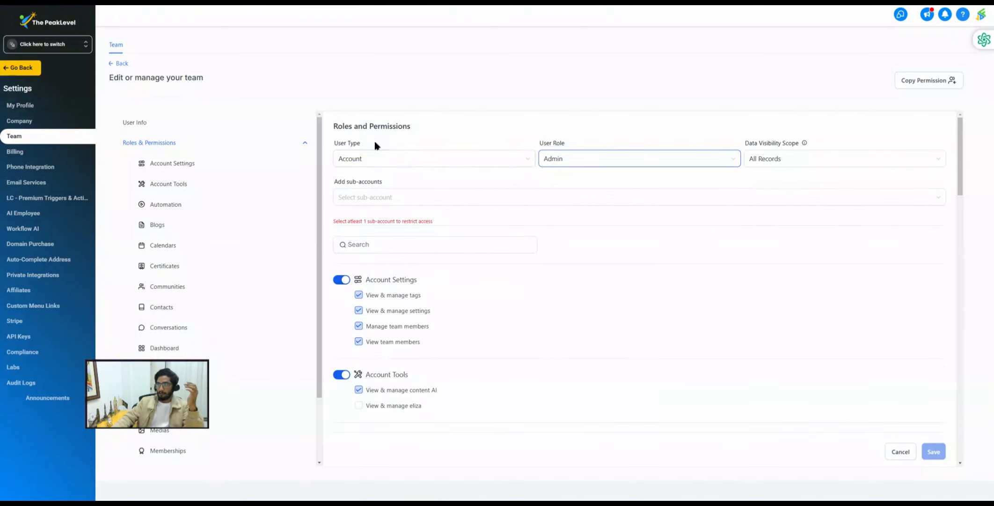
# Set the new employee's User Type to Agency, keeping the Admin role
pyautogui.click(357, 160)
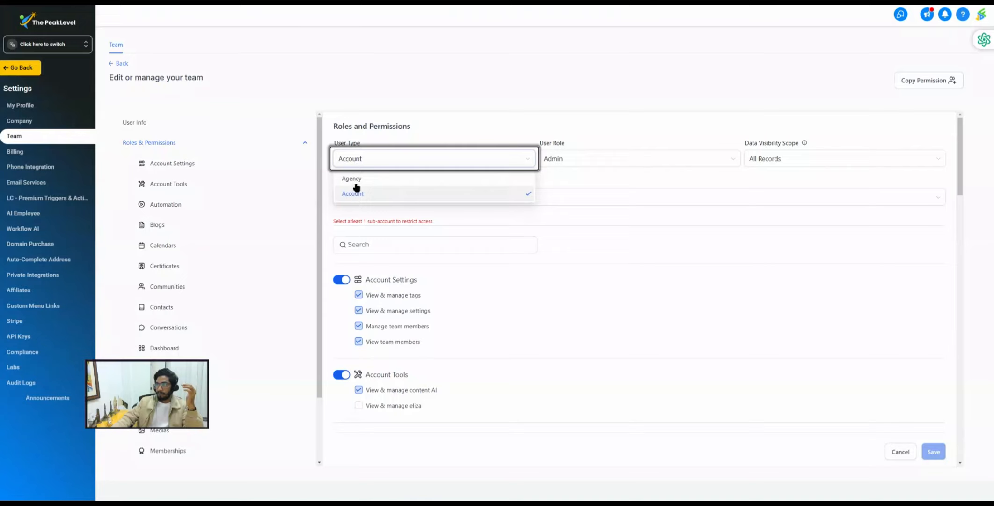
pyautogui.click(506, 158)
pyautogui.moveTo(568, 143); pyautogui.dragTo(540, 144)
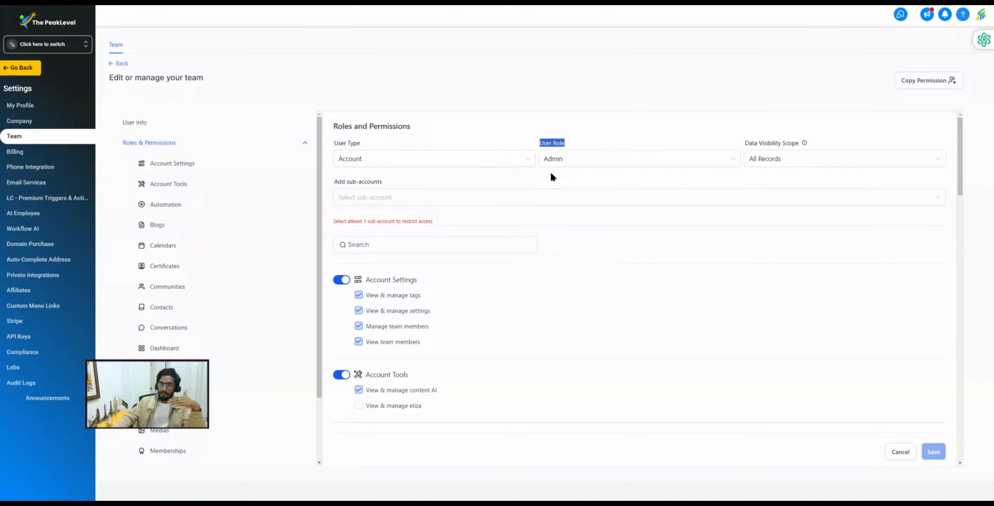
pyautogui.click(353, 159)
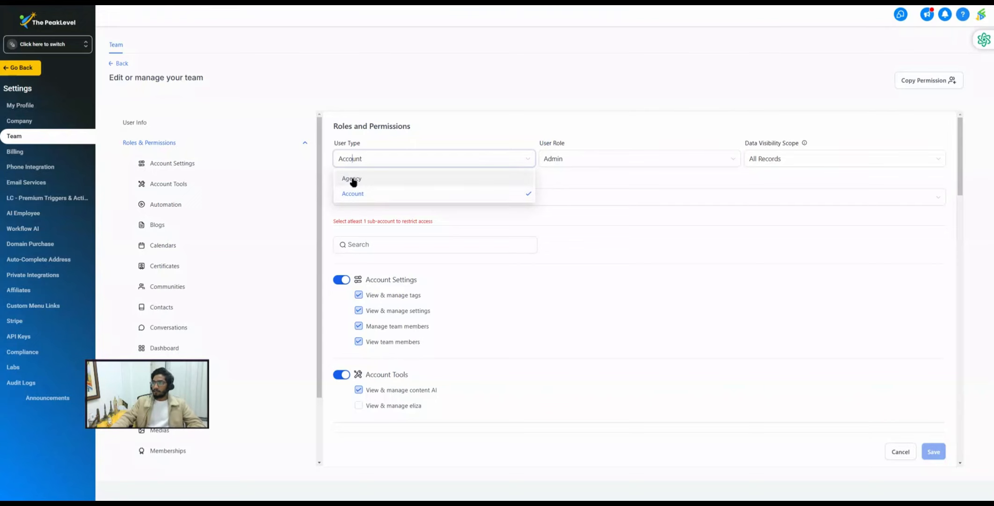
pyautogui.click(354, 181)
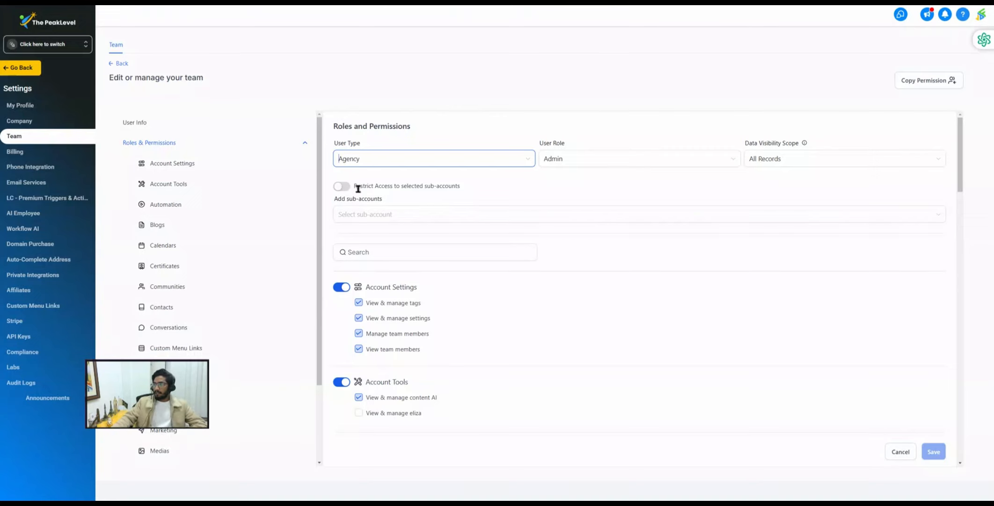
# Turn on Restrict Access to selected sub-accounts for the new employee and select one web designer's sub-account
pyautogui.moveTo(357, 186); pyautogui.dragTo(469, 189)
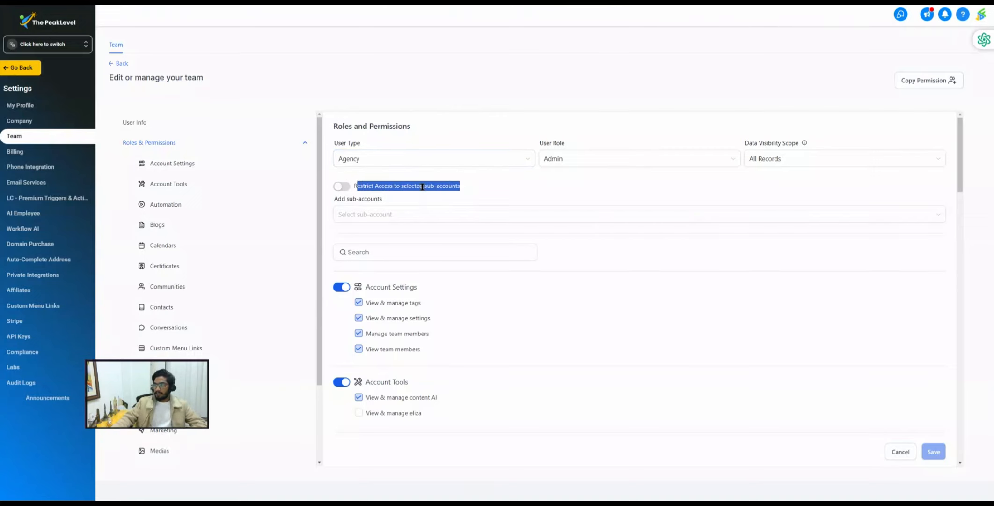
pyautogui.click(343, 188)
pyautogui.click(342, 214)
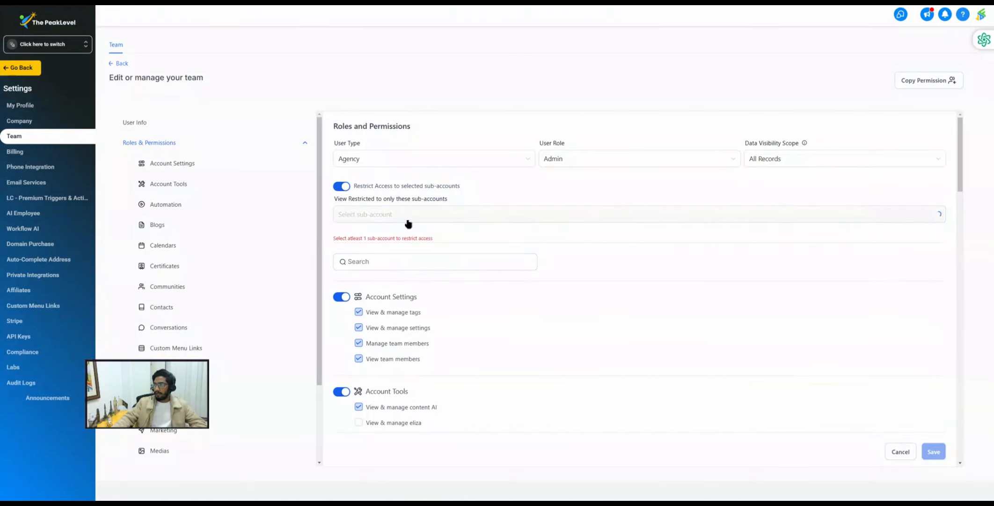
pyautogui.click(409, 225)
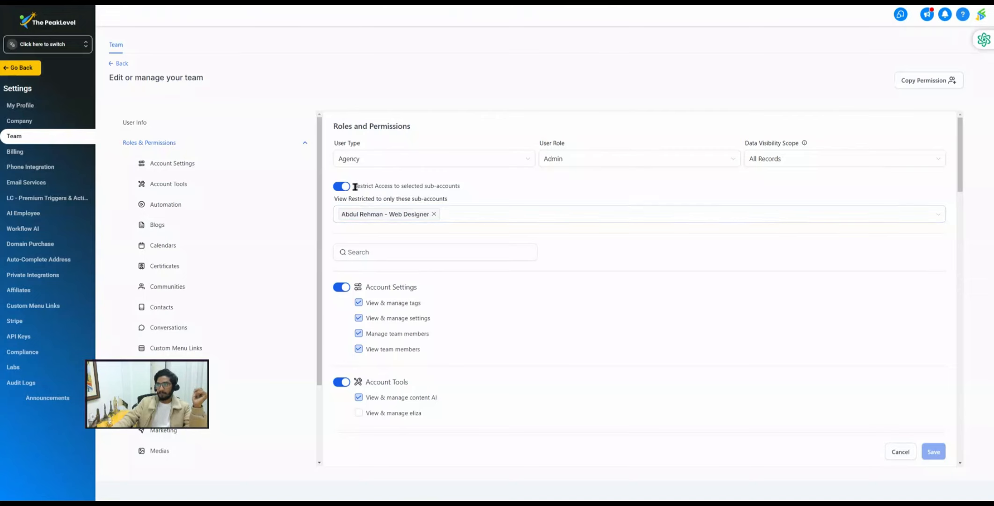
pyautogui.moveTo(354, 186); pyautogui.dragTo(382, 186)
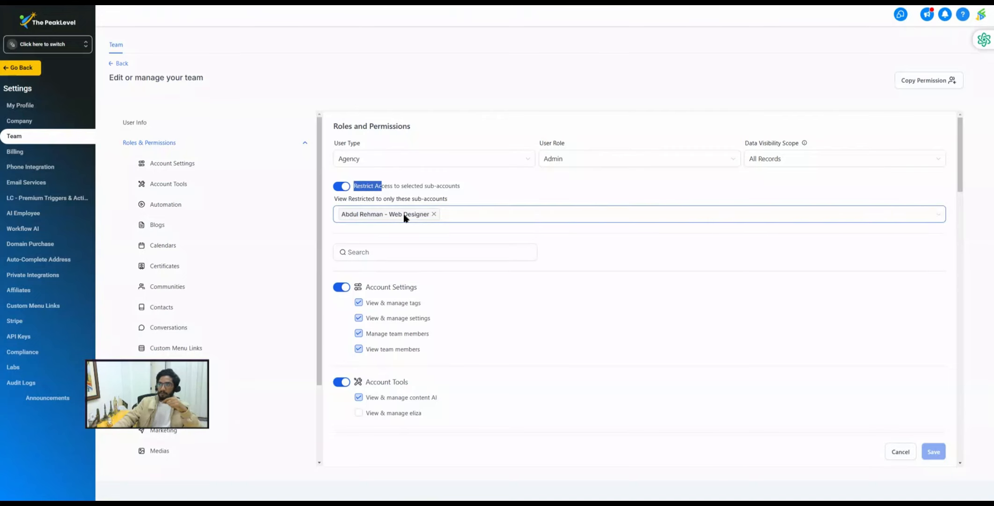
# Turn off the sub-account access restriction and remove the selected web designer's sub-account
pyautogui.click(342, 186)
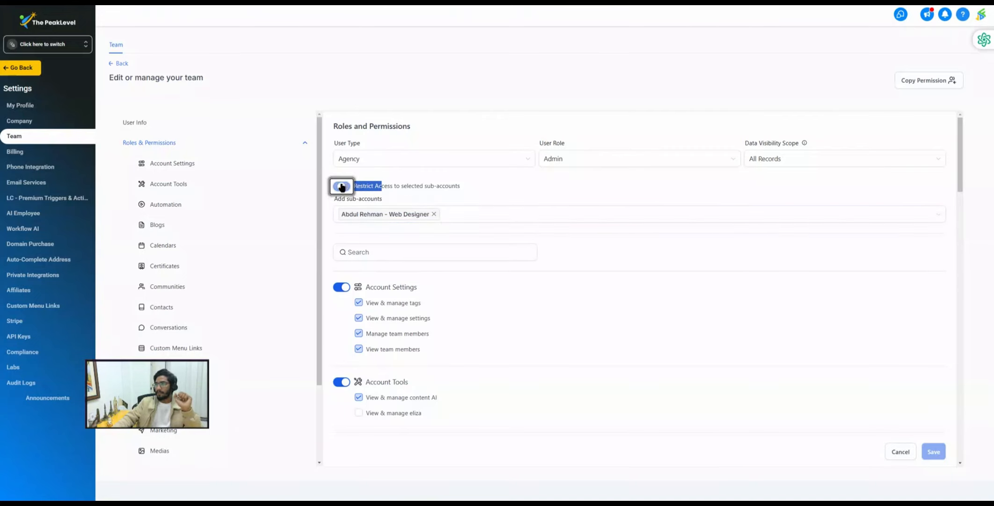
pyautogui.click(369, 182)
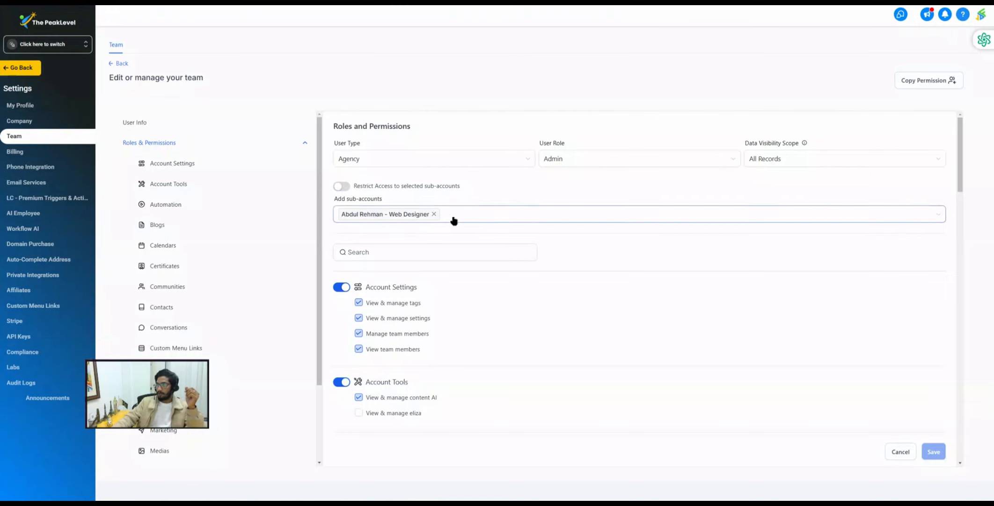
pyautogui.click(434, 214)
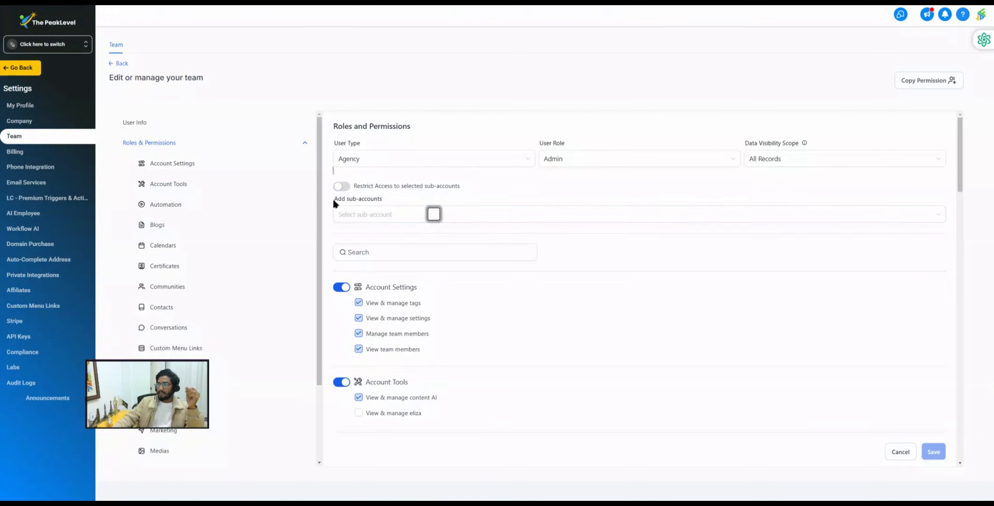
# Try adding the [Support] JDF - THE CRM sub-account with the access restriction off, and remove it
pyautogui.moveTo(335, 199); pyautogui.dragTo(379, 208)
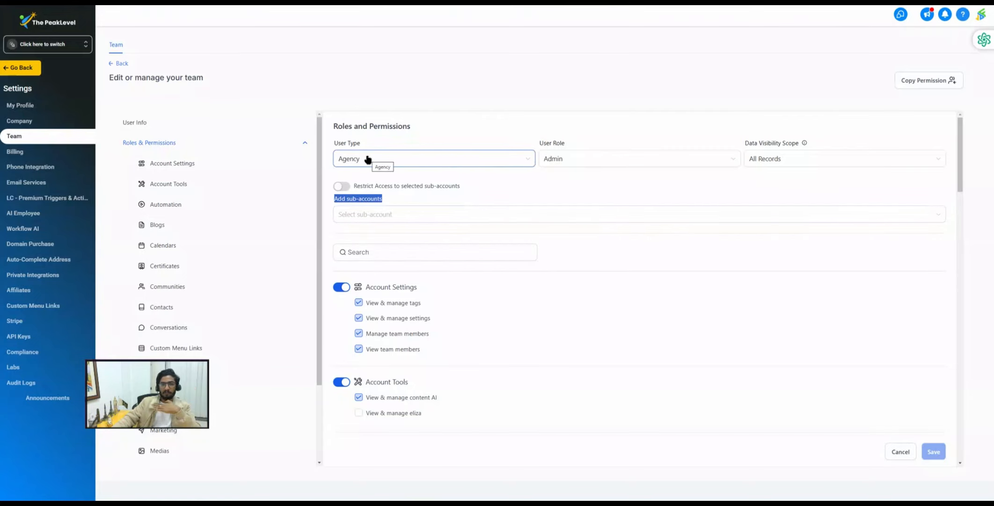
pyautogui.click(356, 200)
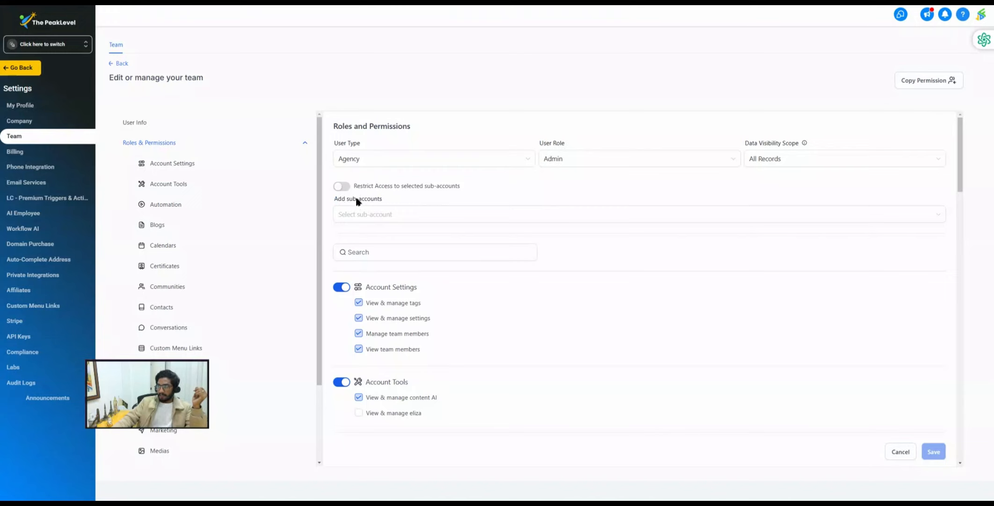
pyautogui.click(372, 214)
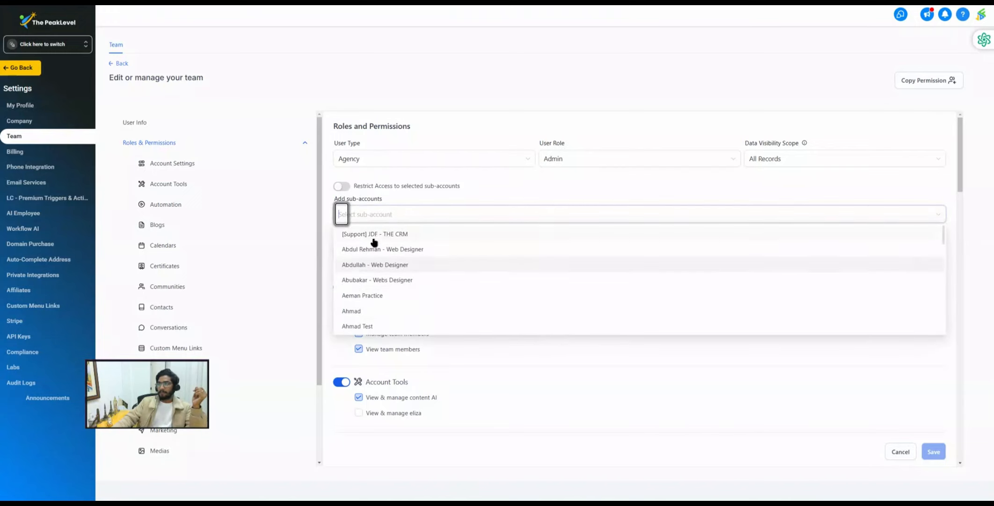
pyautogui.click(389, 233)
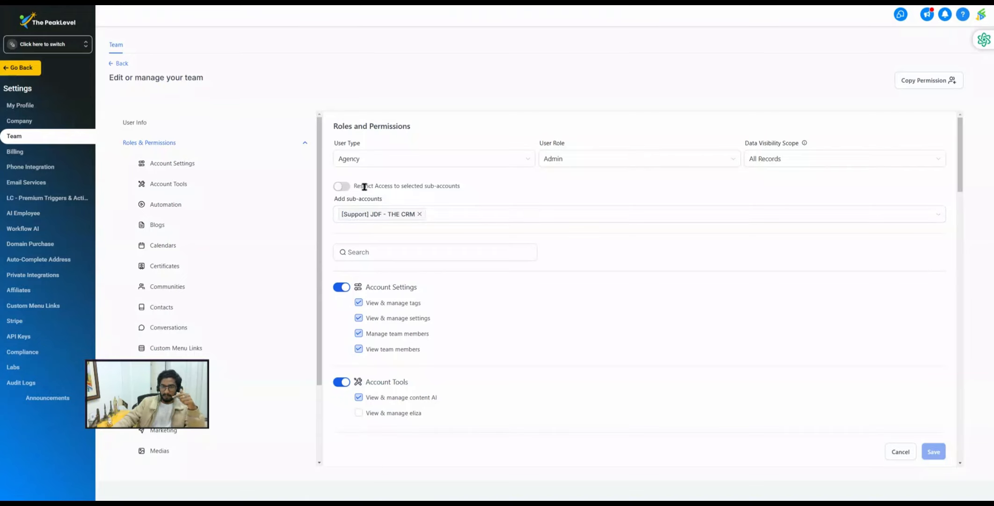
pyautogui.click(420, 214)
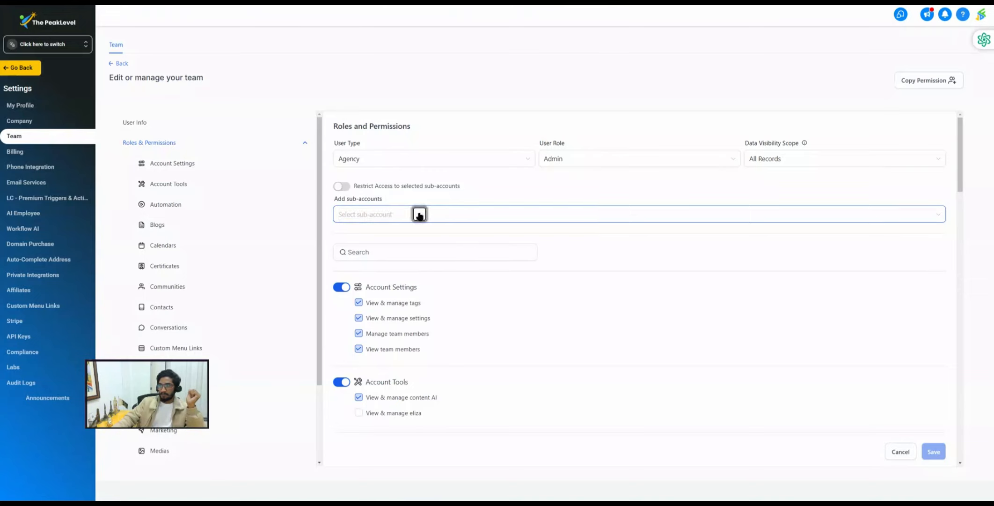
pyautogui.click(396, 202)
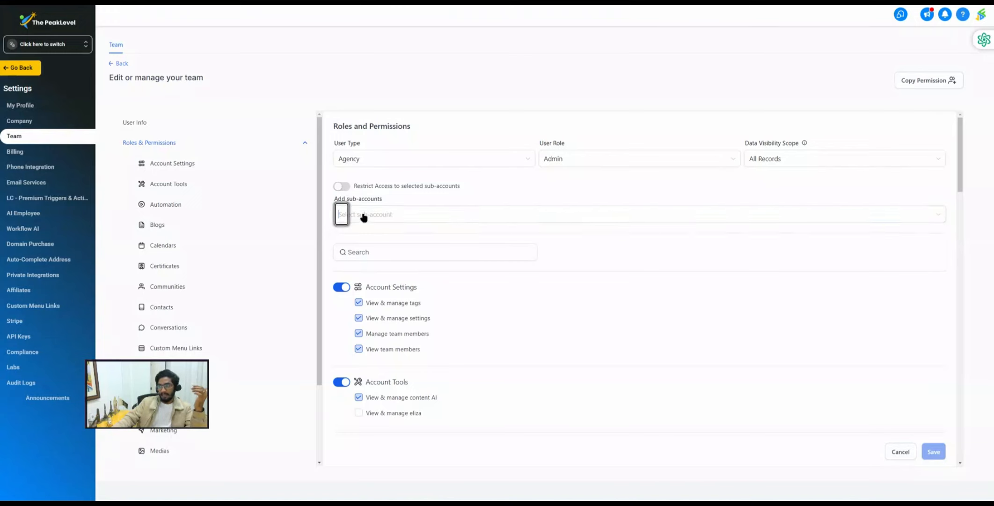
# Add and remove the [Support] JDF - THE CRM sub-account once more, and close the sub-account list without a selection
pyautogui.click(342, 213)
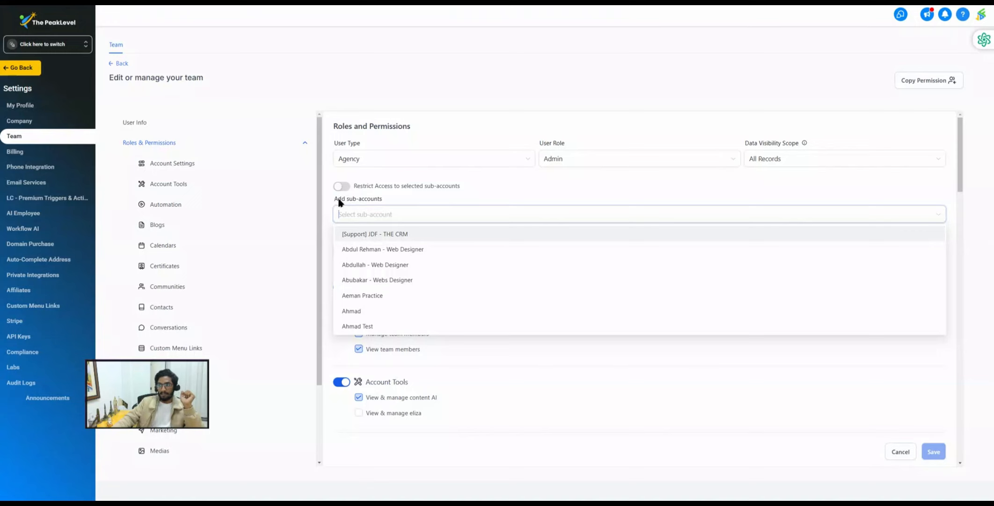
pyautogui.moveTo(333, 201); pyautogui.dragTo(382, 207)
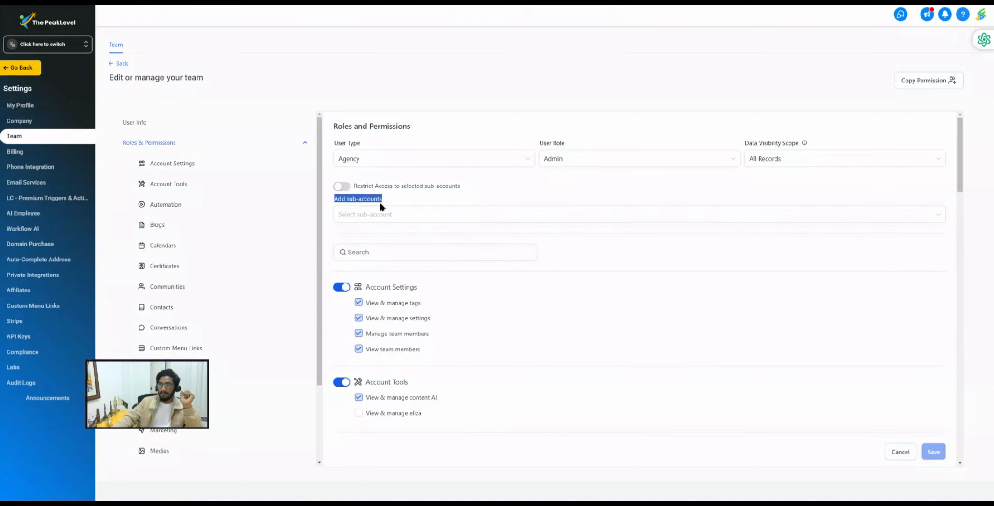
pyautogui.click(378, 215)
pyautogui.click(370, 245)
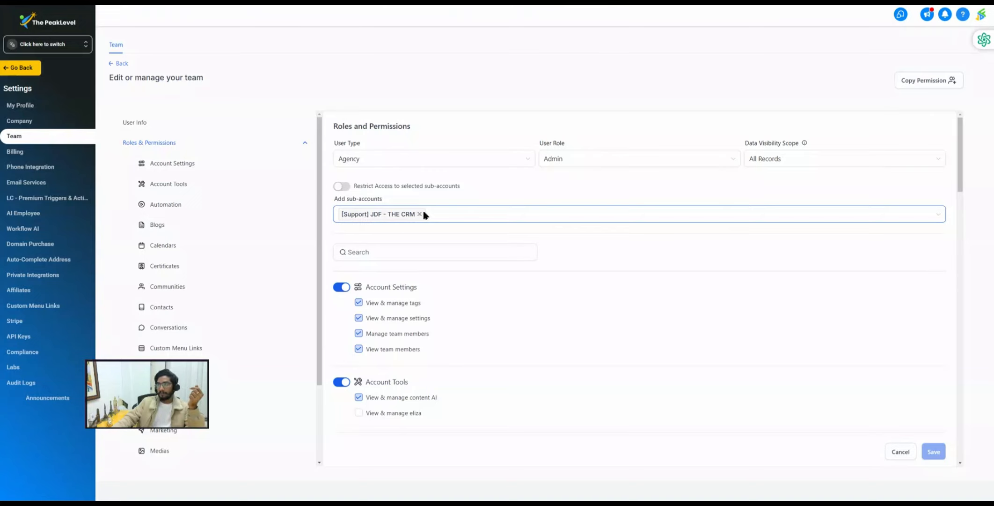
pyautogui.click(420, 214)
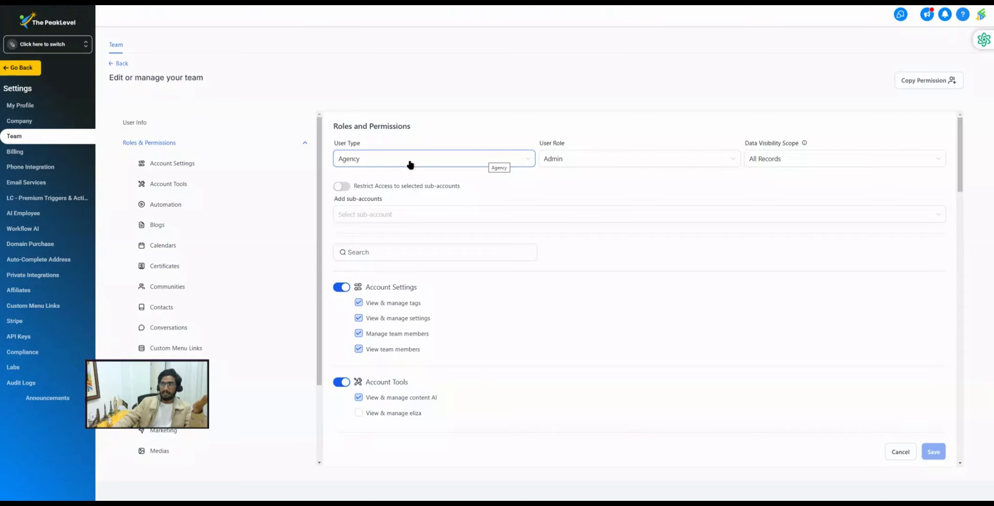
pyautogui.click(372, 213)
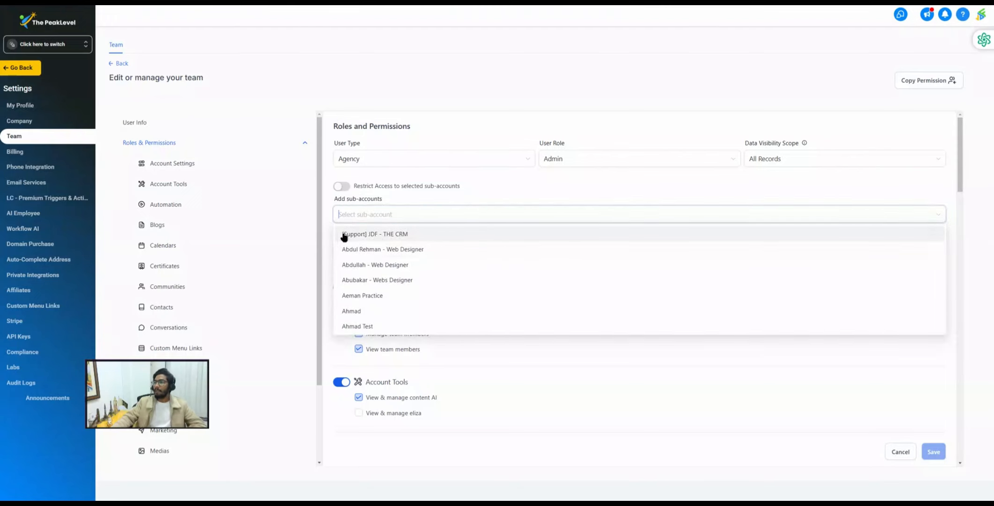
pyautogui.click(323, 242)
pyautogui.click(348, 254)
# Examine the Agency Admin's permission categories, from Account Settings and Account Tools through Payments, Reputations and WordPress
pyautogui.scroll(-2, 360, 264)
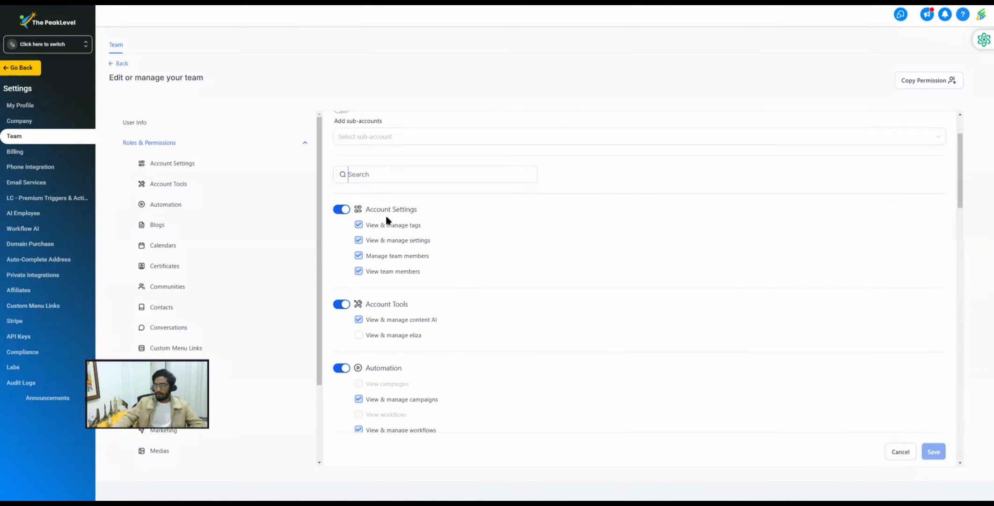
pyautogui.moveTo(368, 211); pyautogui.dragTo(391, 225)
pyautogui.scroll(-2, 410, 225)
pyautogui.scroll(-1, 389, 226)
pyautogui.scroll(-4, 389, 226)
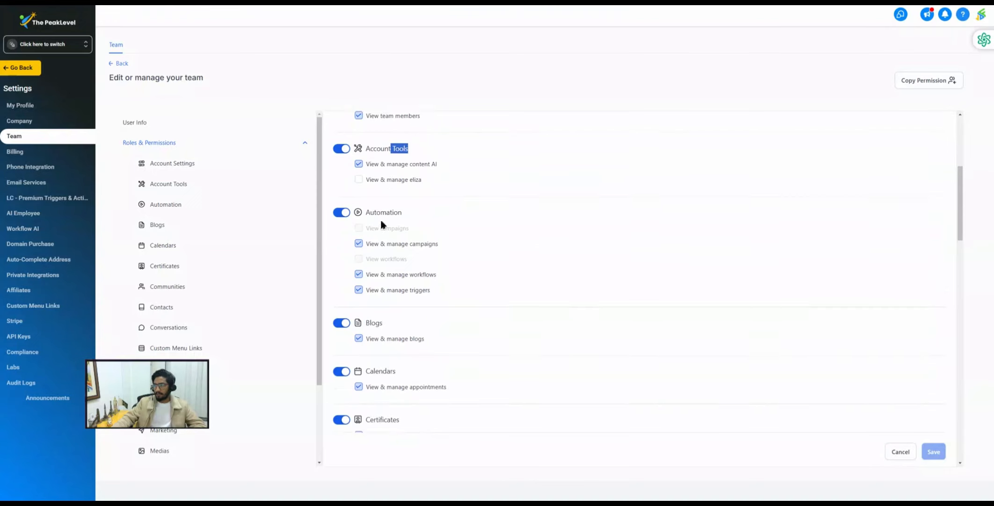
pyautogui.scroll(-3, 380, 217)
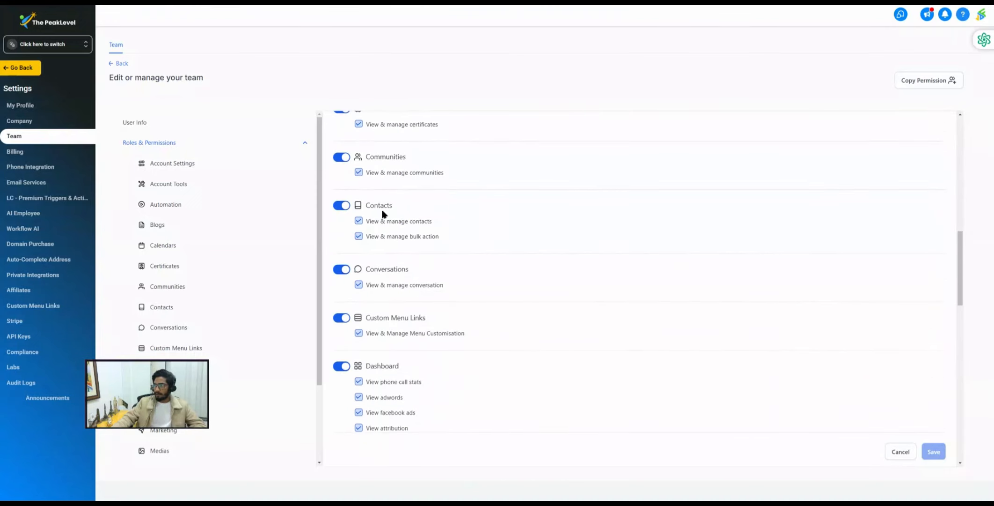
pyautogui.scroll(-2, 383, 214)
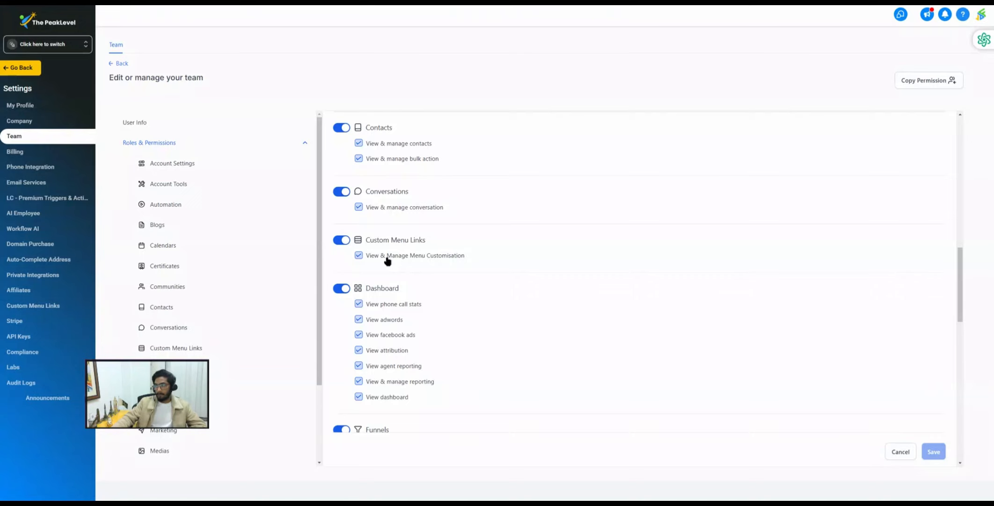
pyautogui.scroll(-3, 387, 261)
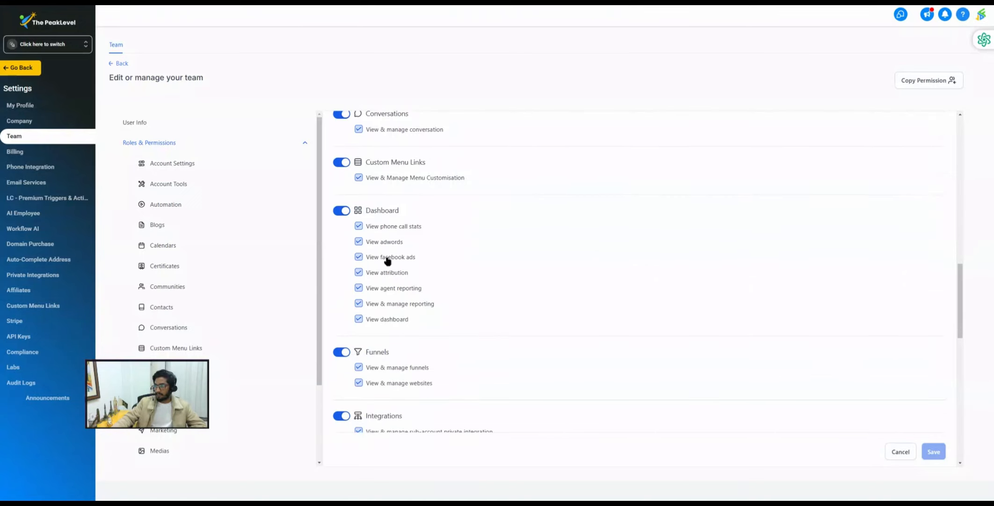
pyautogui.scroll(-6, 388, 261)
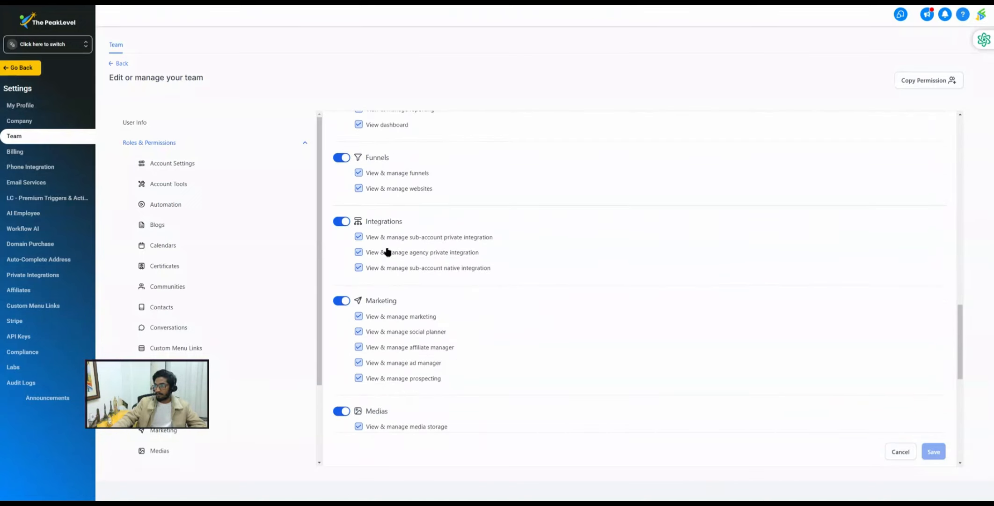
pyautogui.scroll(-5, 388, 252)
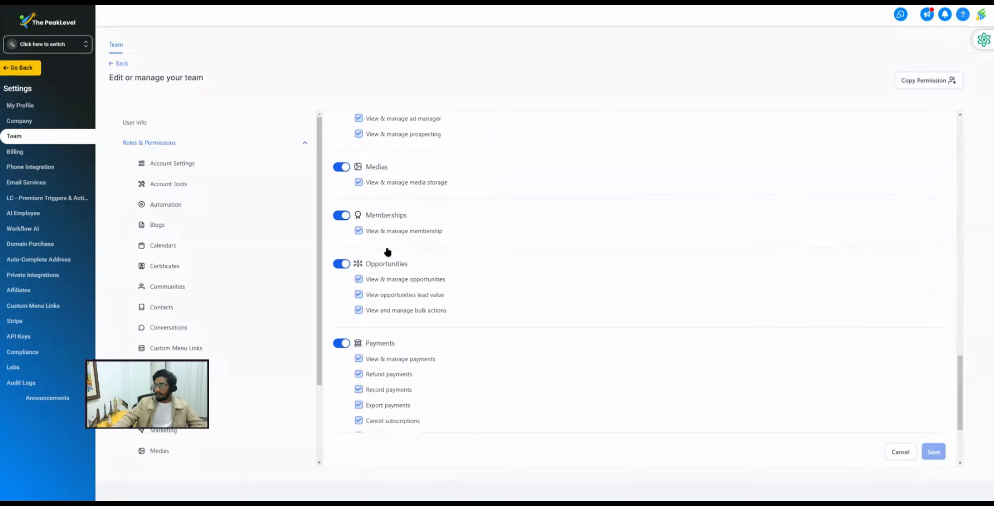
pyautogui.scroll(-3, 387, 251)
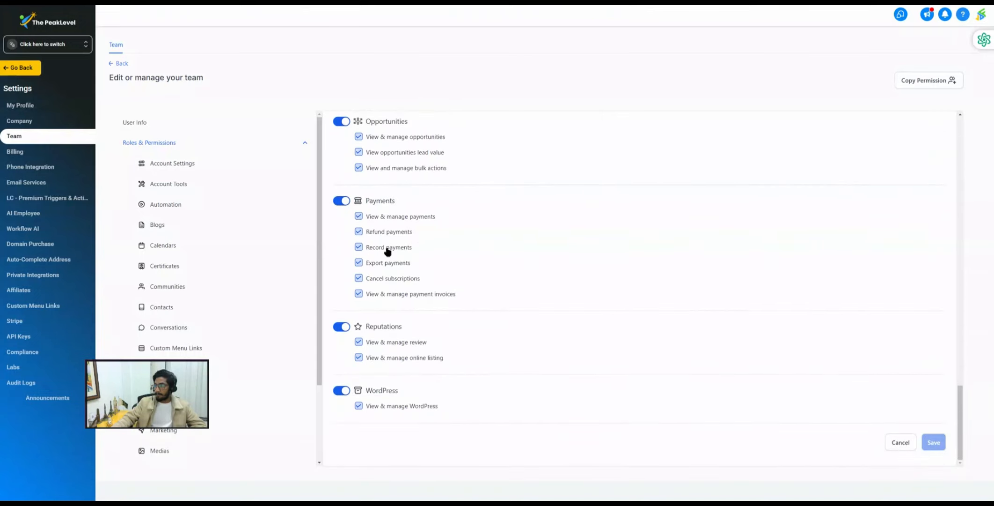
pyautogui.scroll(15, 406, 315)
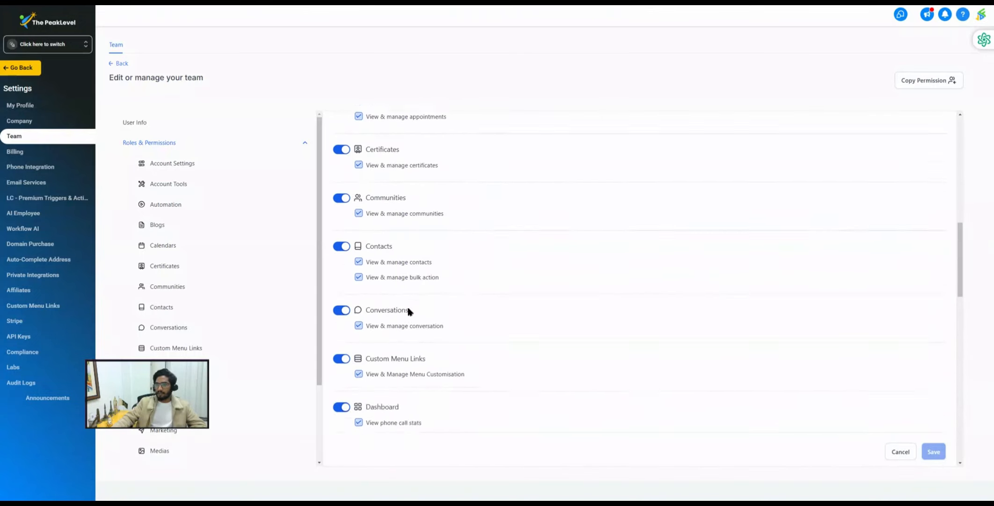
pyautogui.scroll(8, 408, 309)
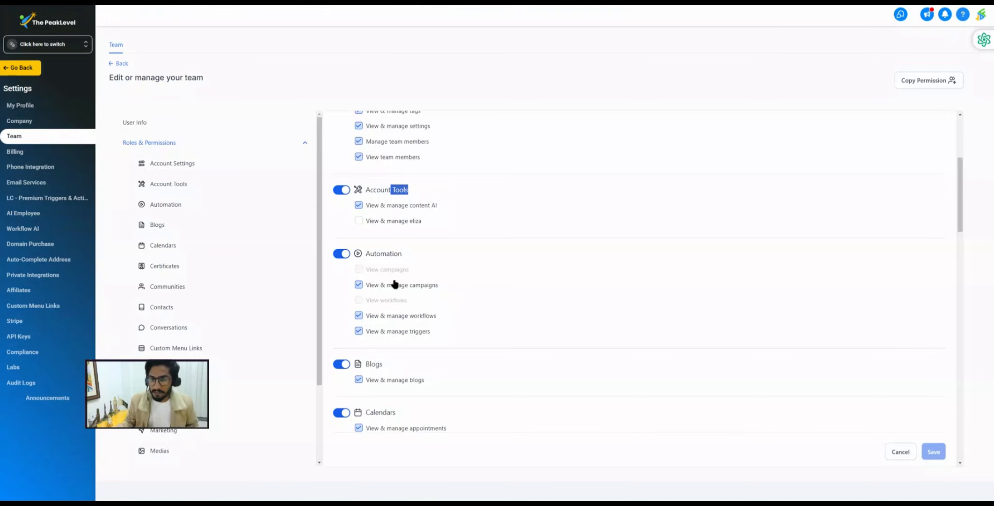
pyautogui.scroll(1, 383, 268)
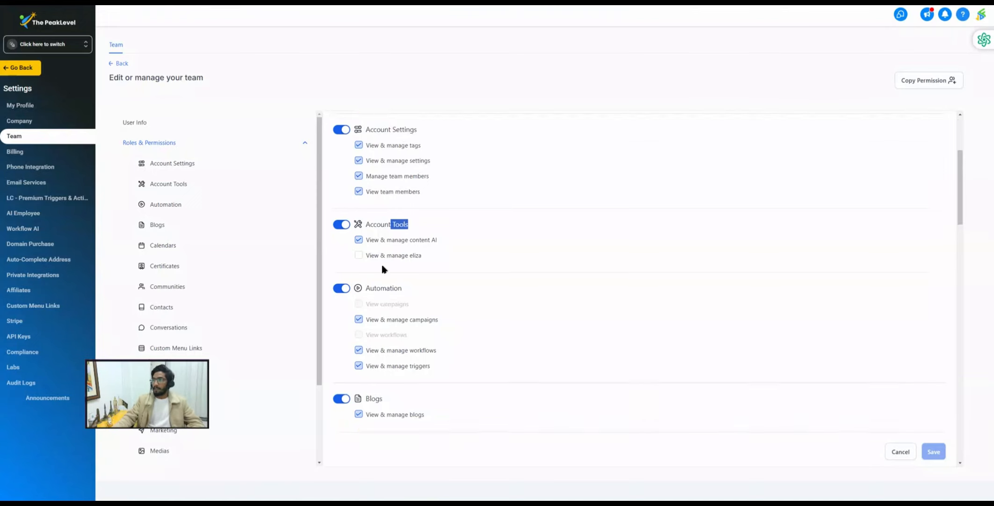
pyautogui.scroll(5, 383, 268)
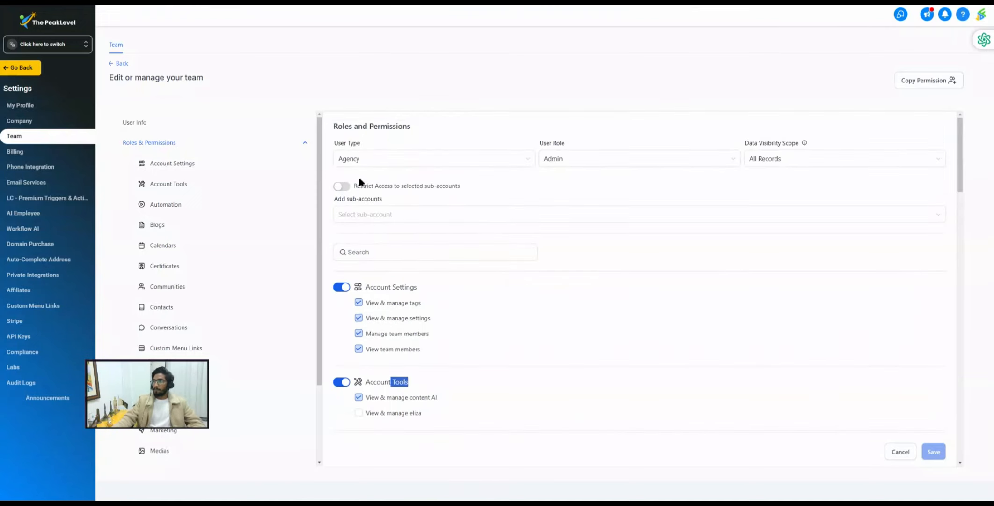
# Set the new employee's User Role to User, keeping Agency as the User Type
pyautogui.click(554, 159)
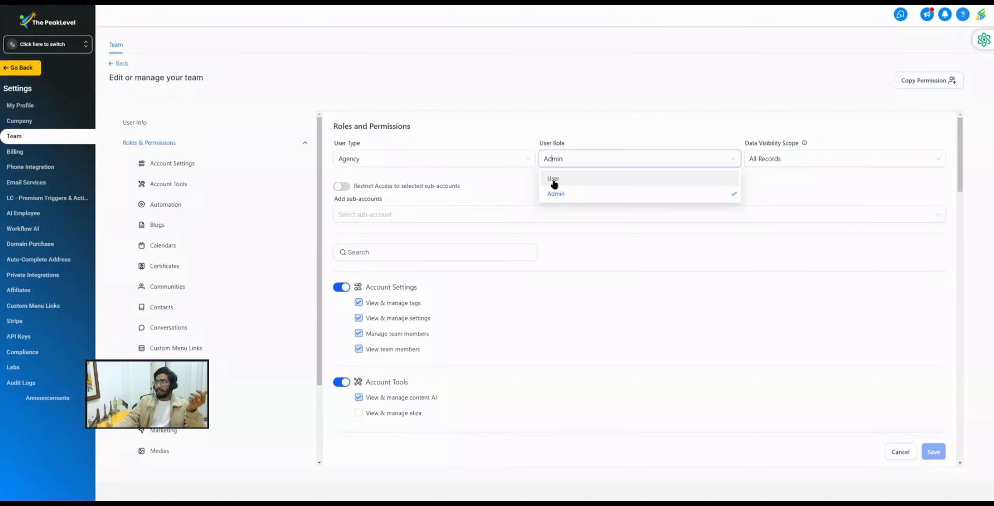
pyautogui.click(554, 182)
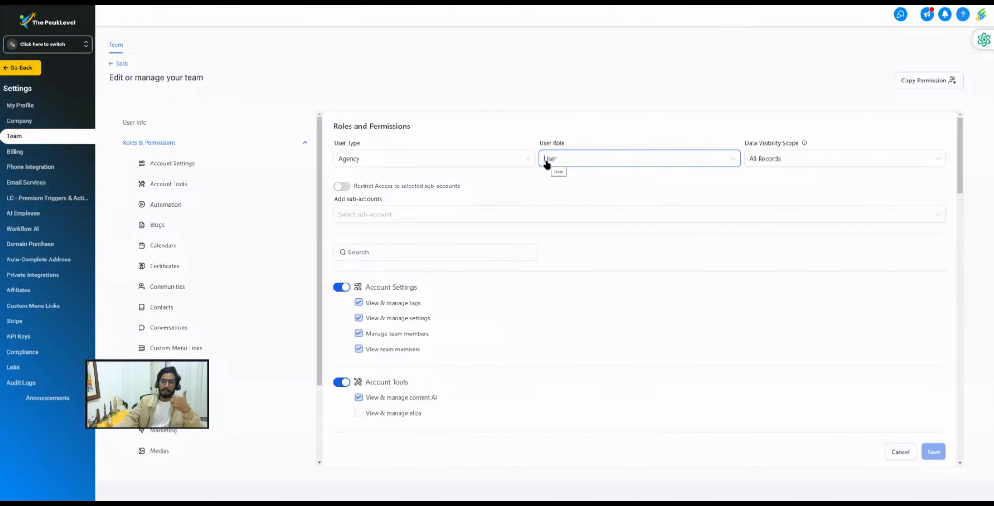